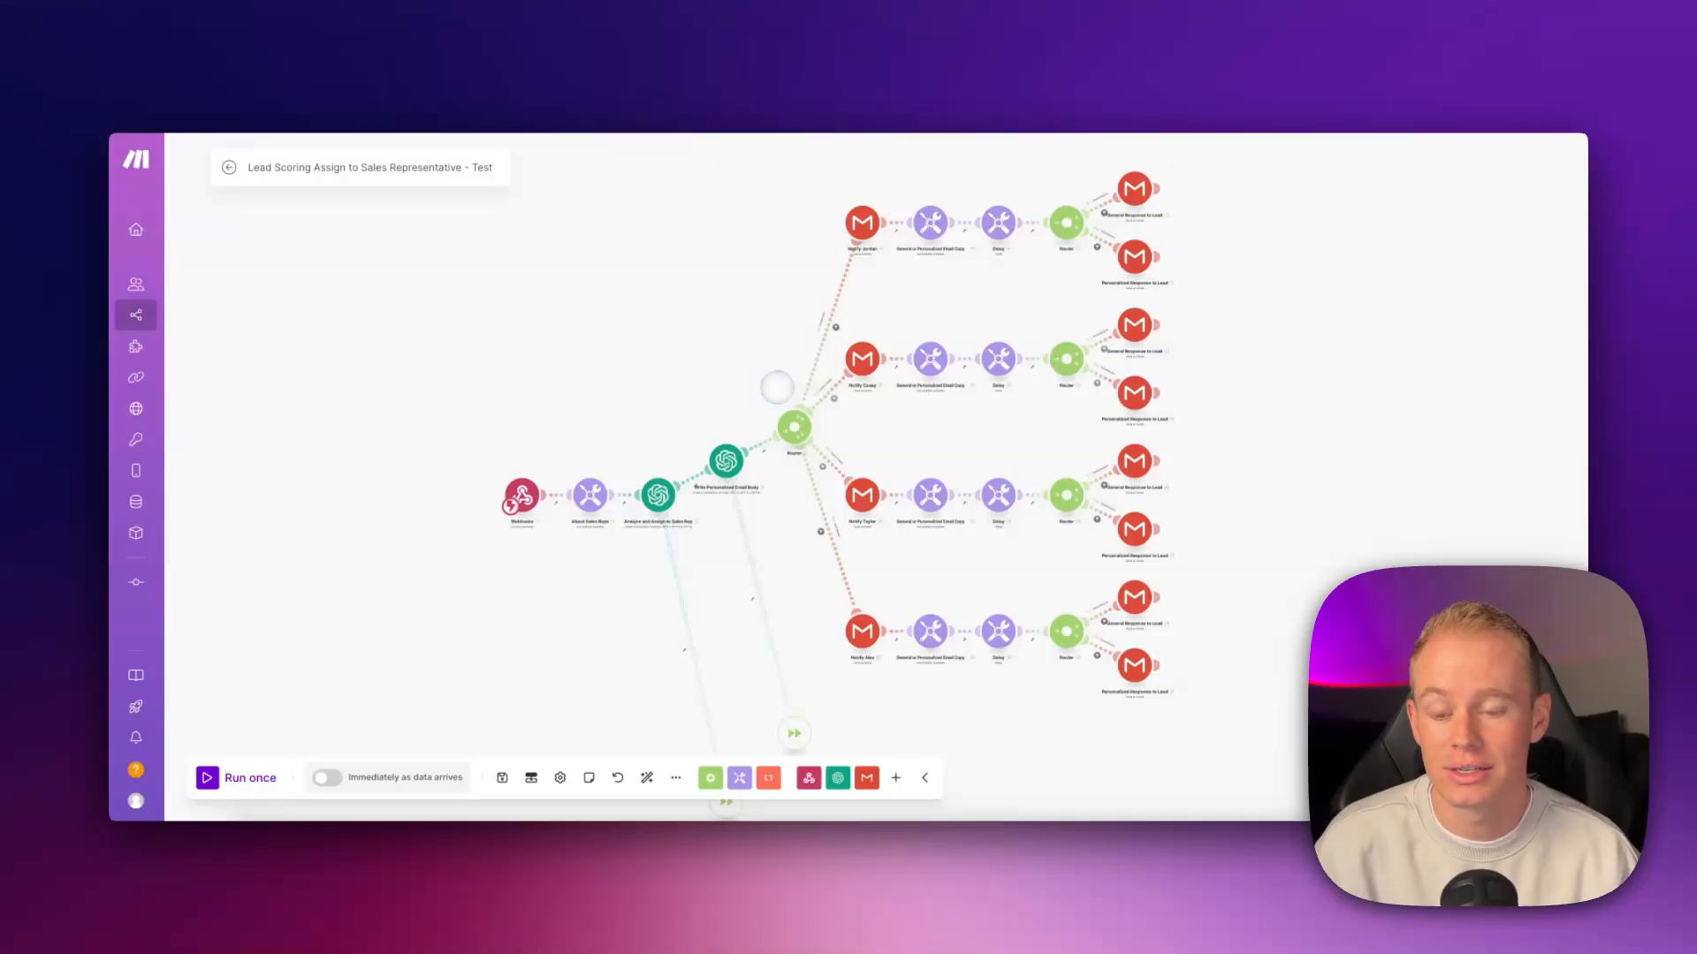
Step: Examine the scenario's opening modules, from Webhooks through About Sales Reps to Analyze and Assign to Sales Rep
scroll(556, 512, up, 3)
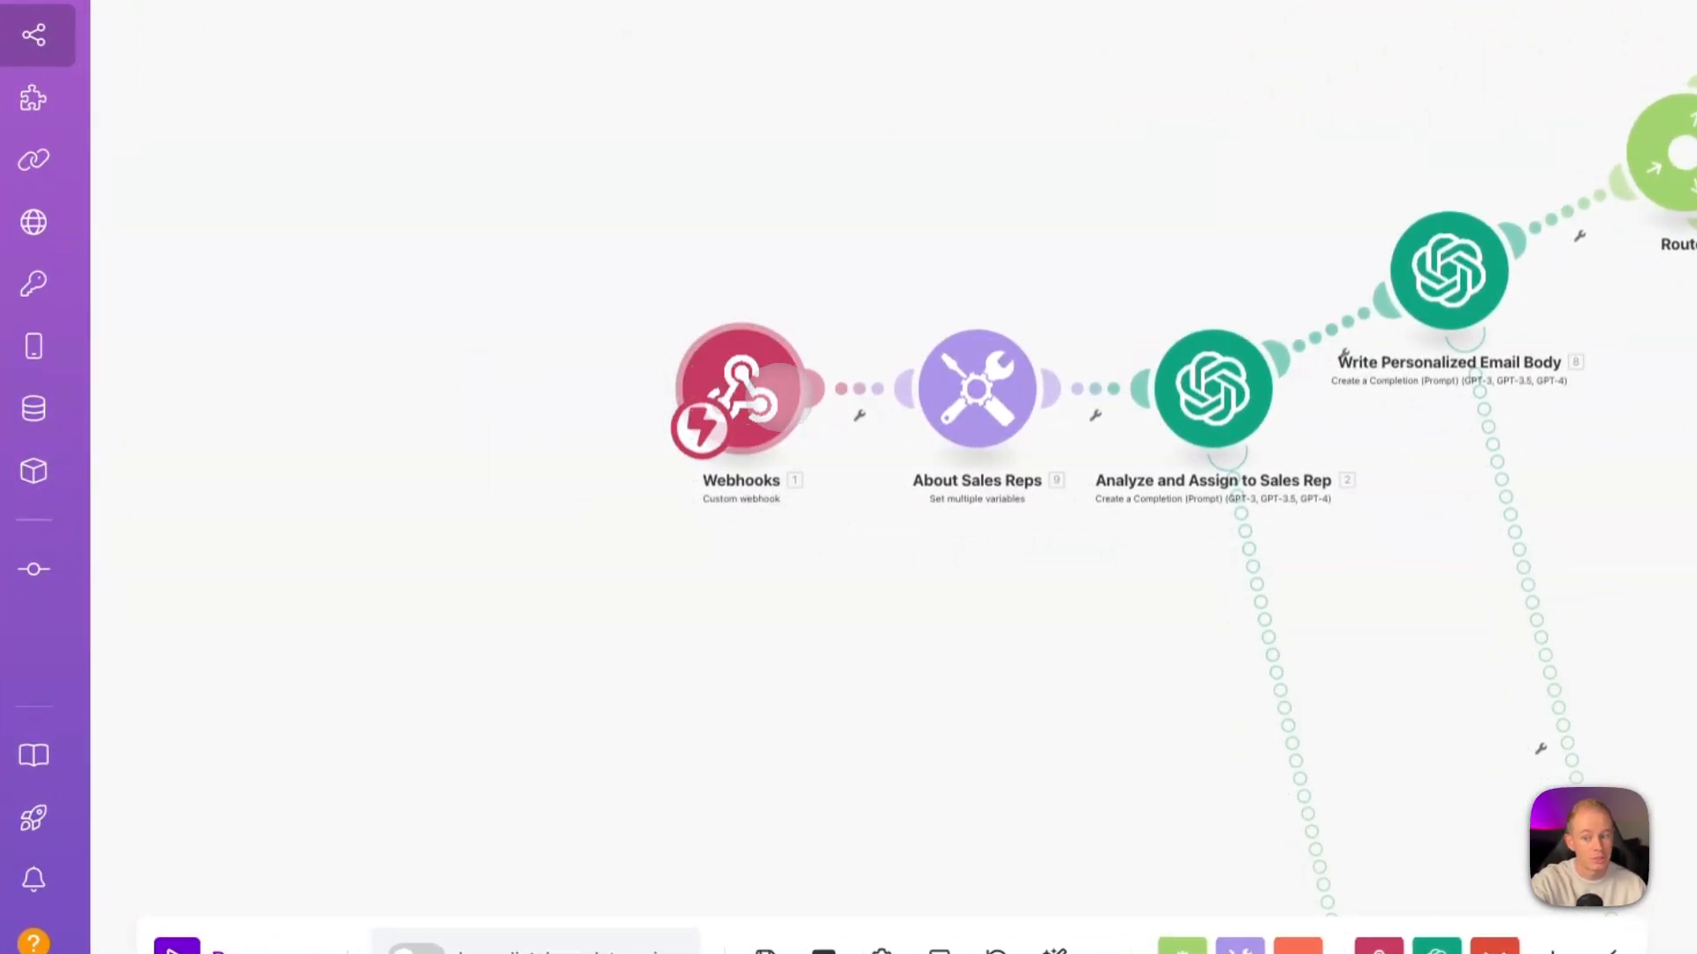
scroll(790, 406, down, 3)
drag(1127, 585, 853, 676)
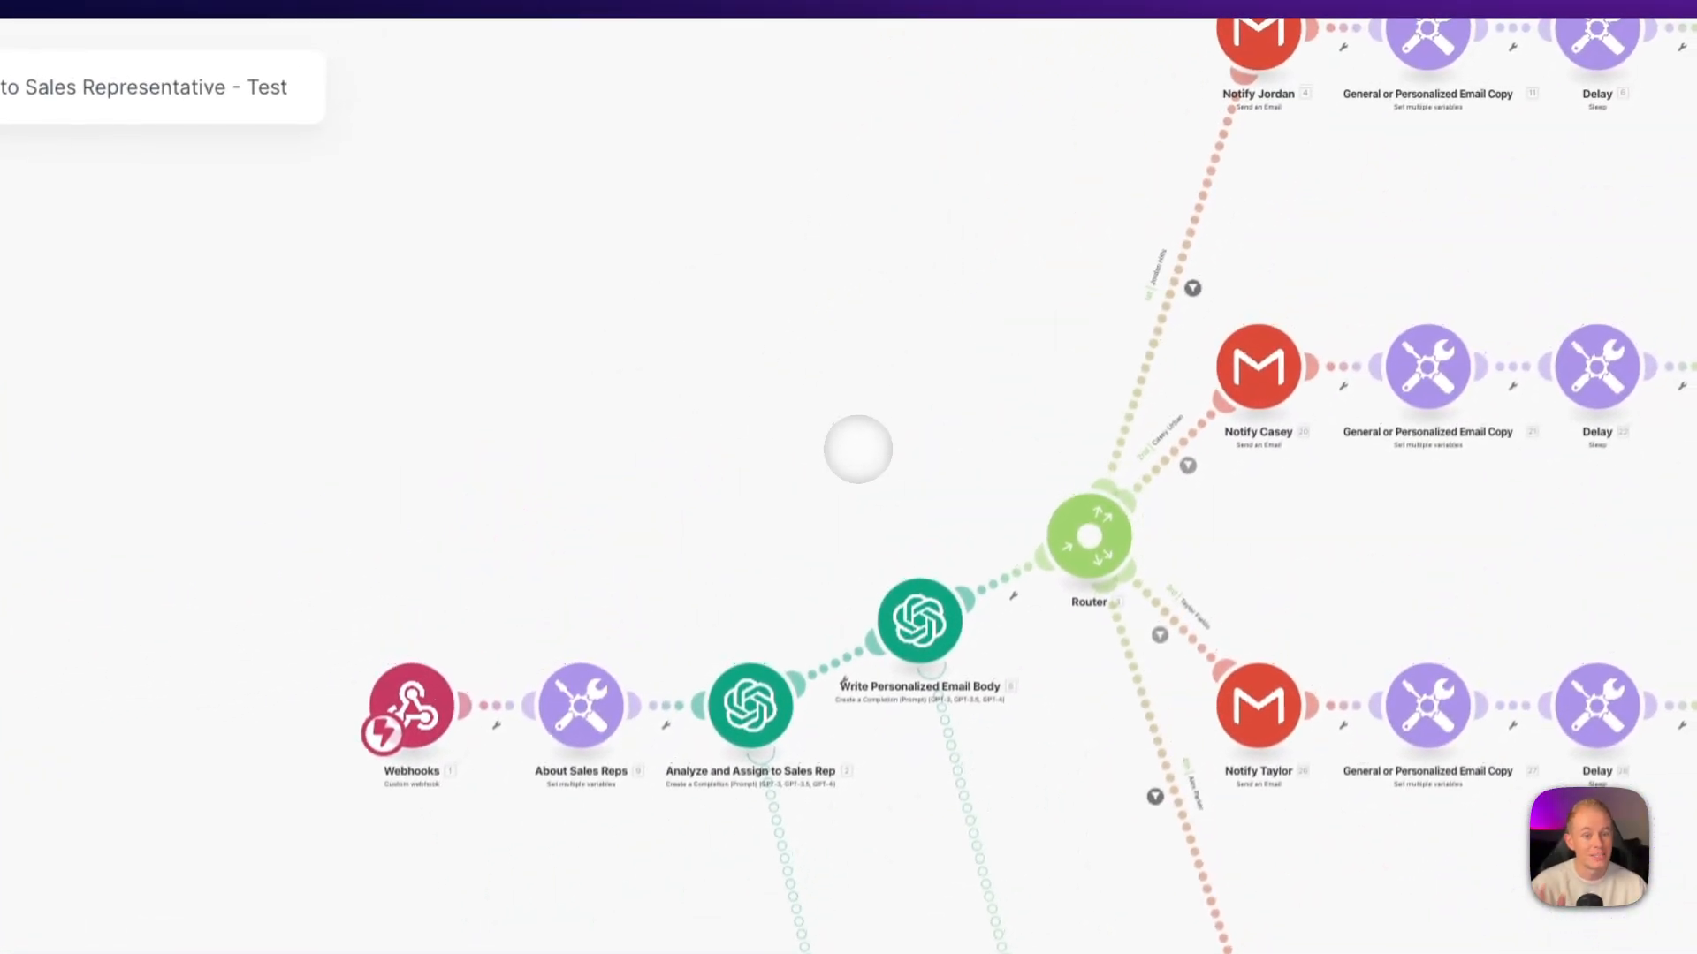
scroll(579, 723, up, 5)
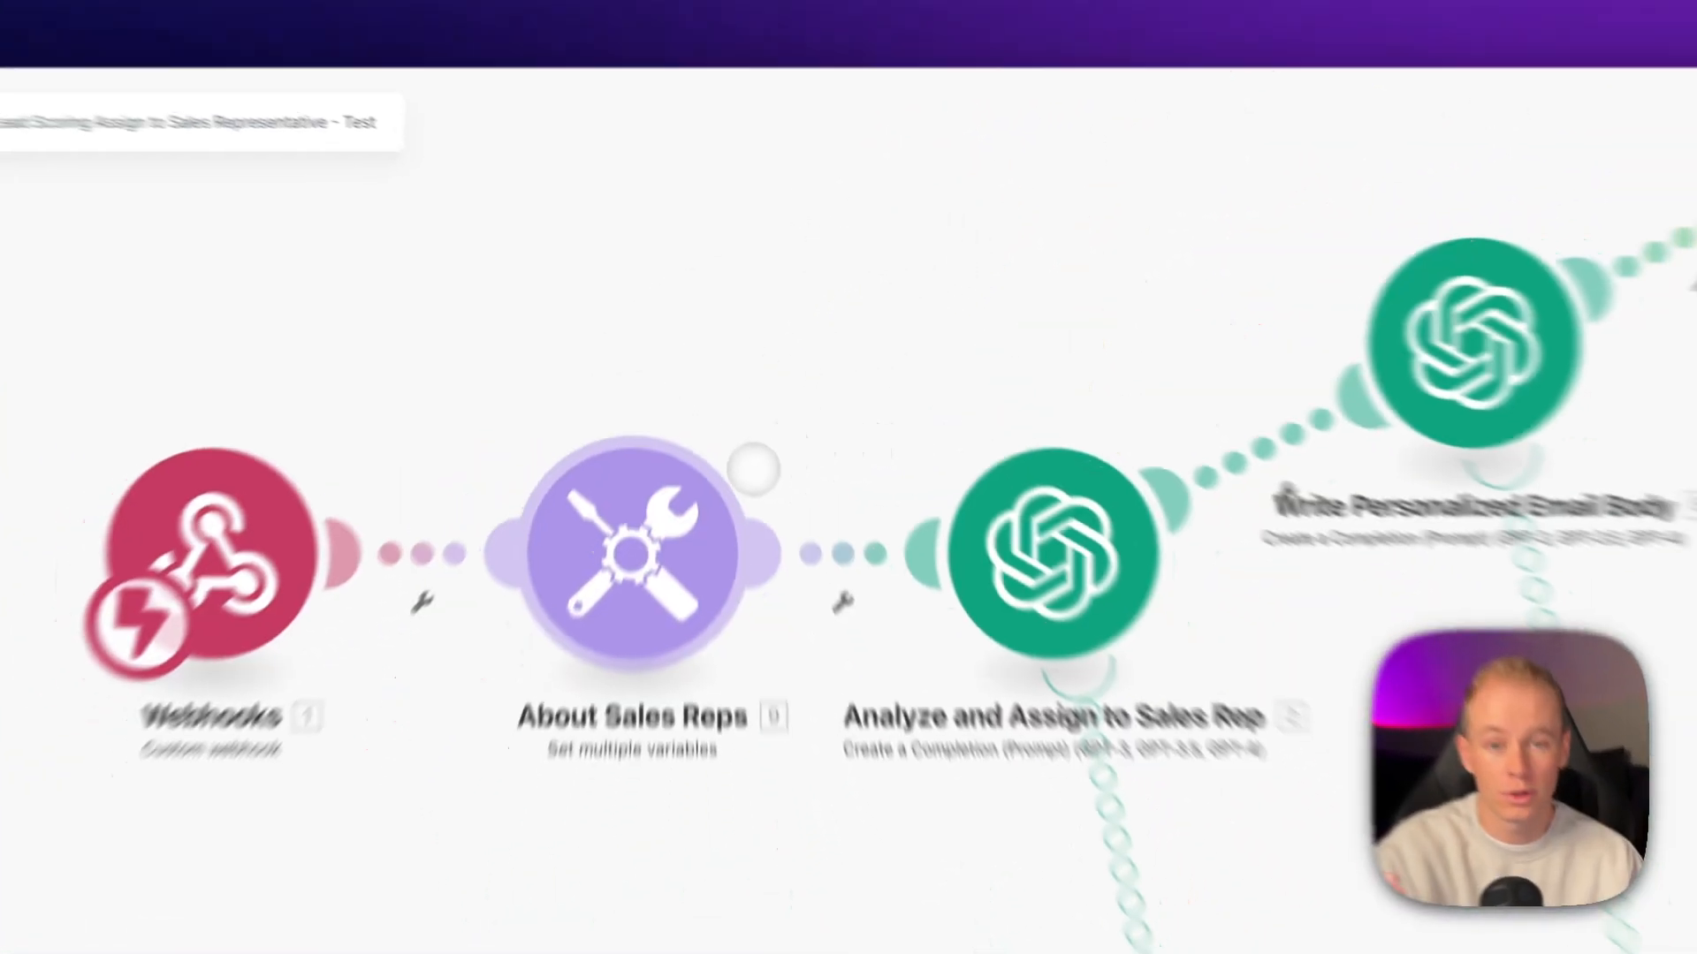
scroll(625, 714, down, 2)
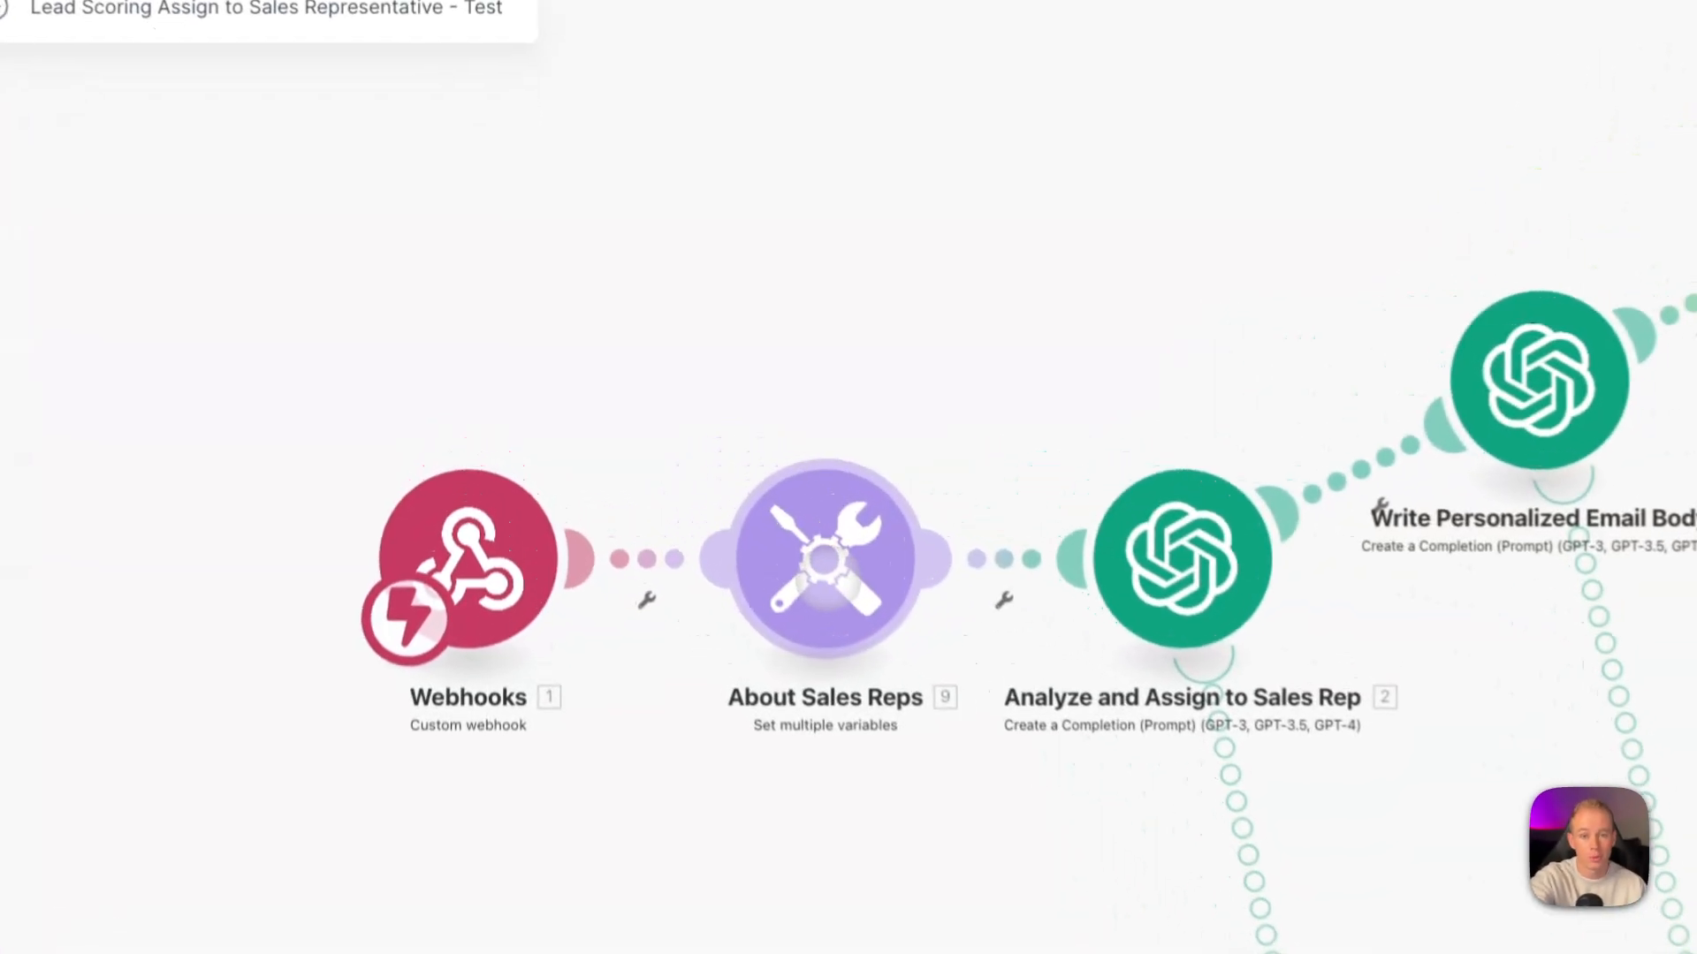
scroll(732, 541, down, 4)
scroll(870, 632, down, 5)
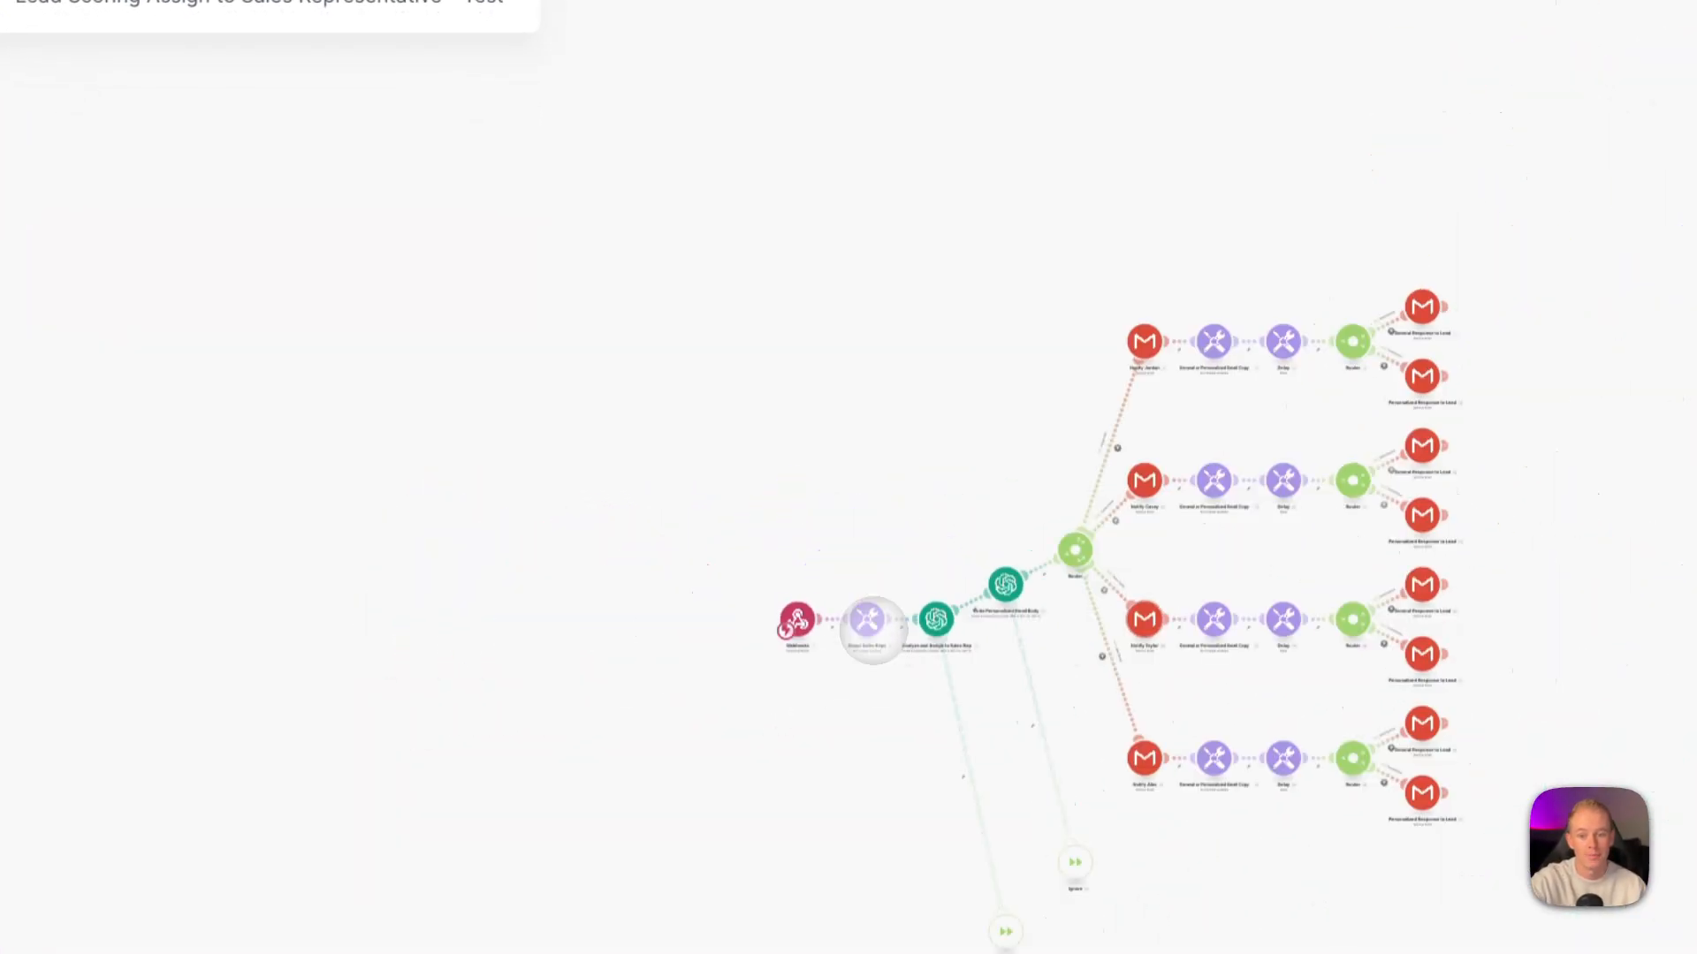
scroll(873, 630, up, 7)
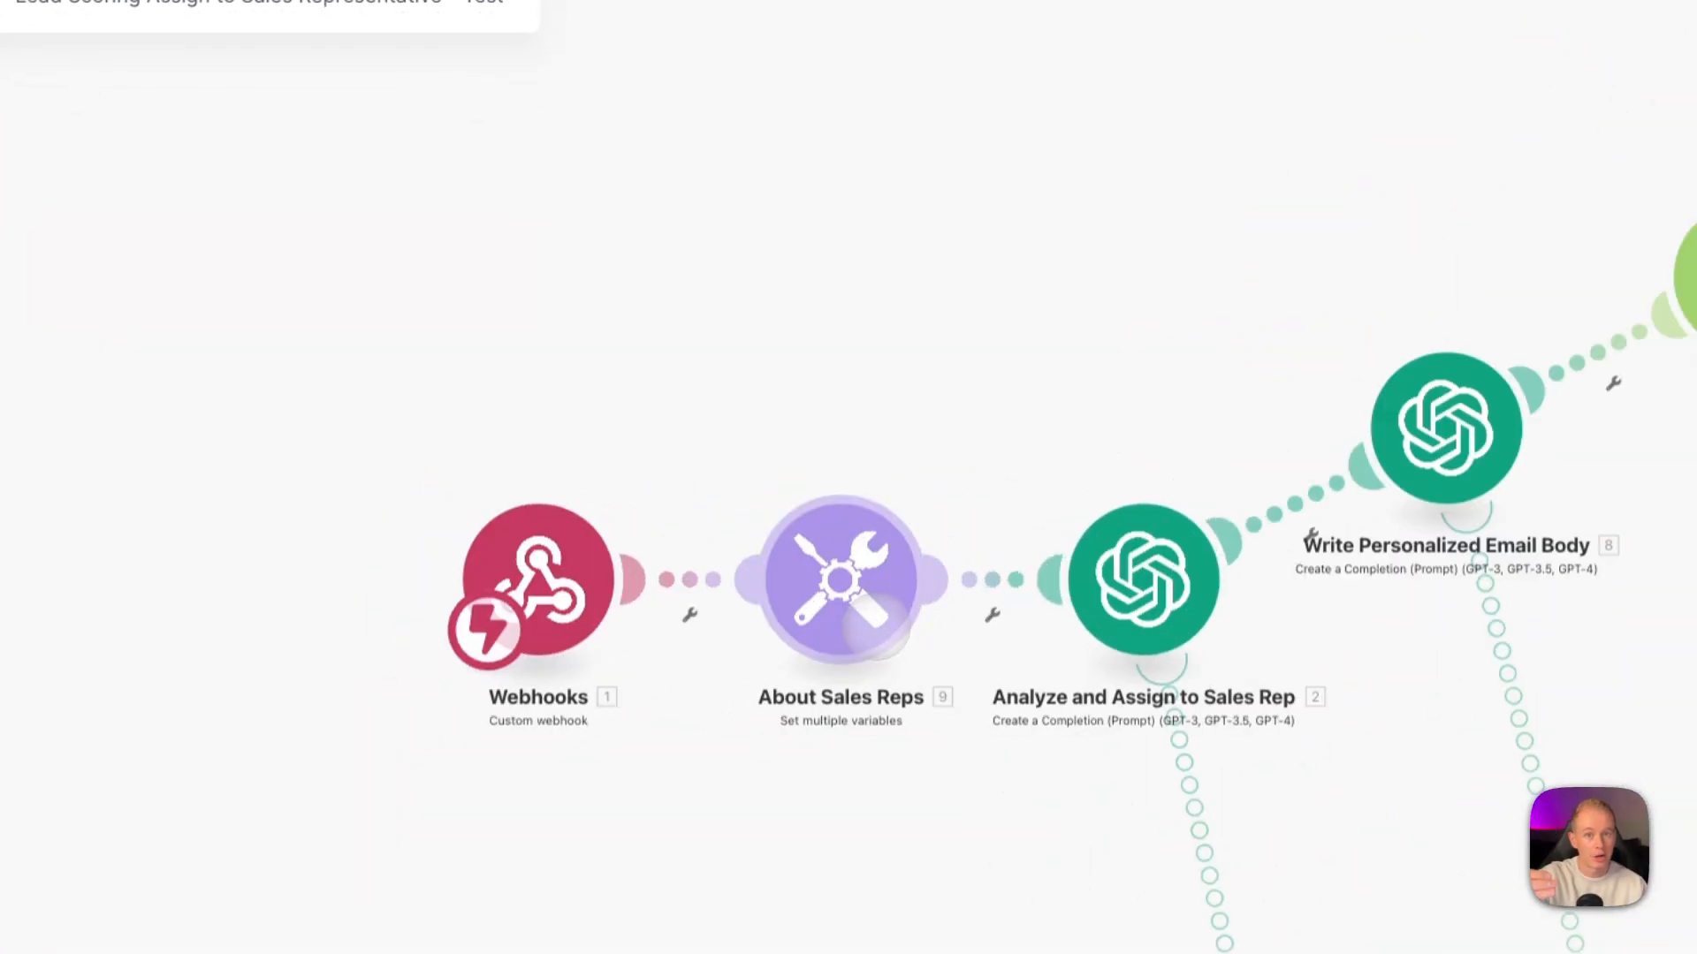
scroll(937, 619, up, 2)
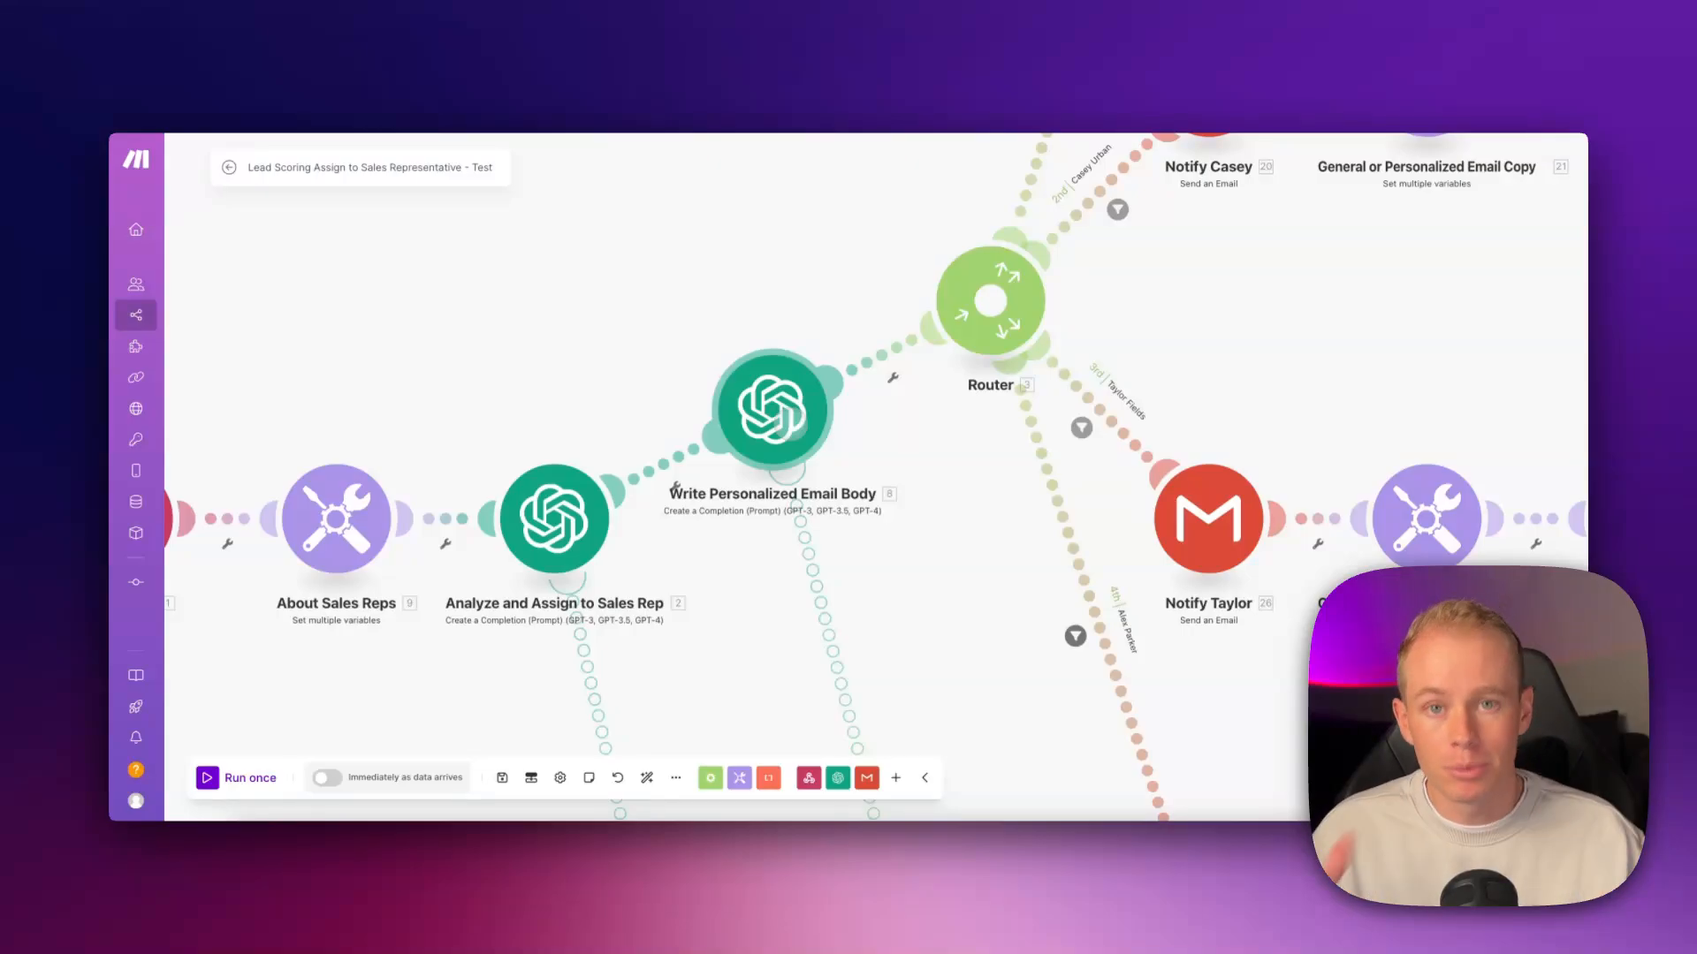
Step: Inspect the Ignore error handlers attached to the two AI completion modules
scroll(902, 428, down, 5)
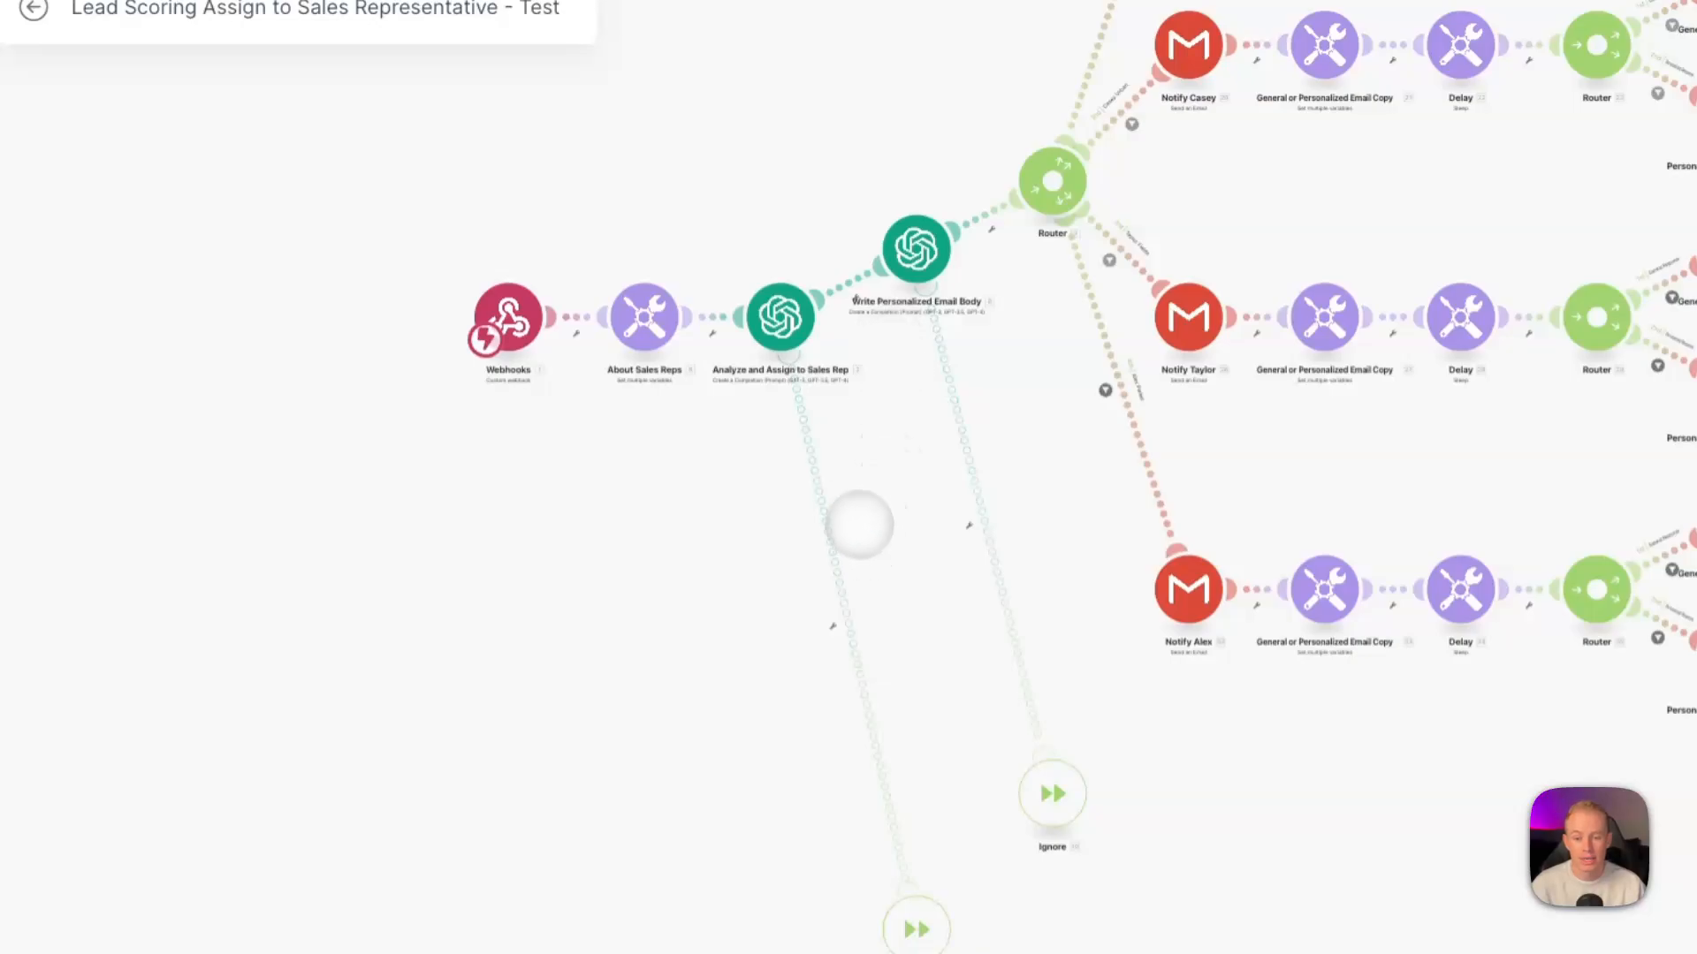
scroll(923, 947, up, 5)
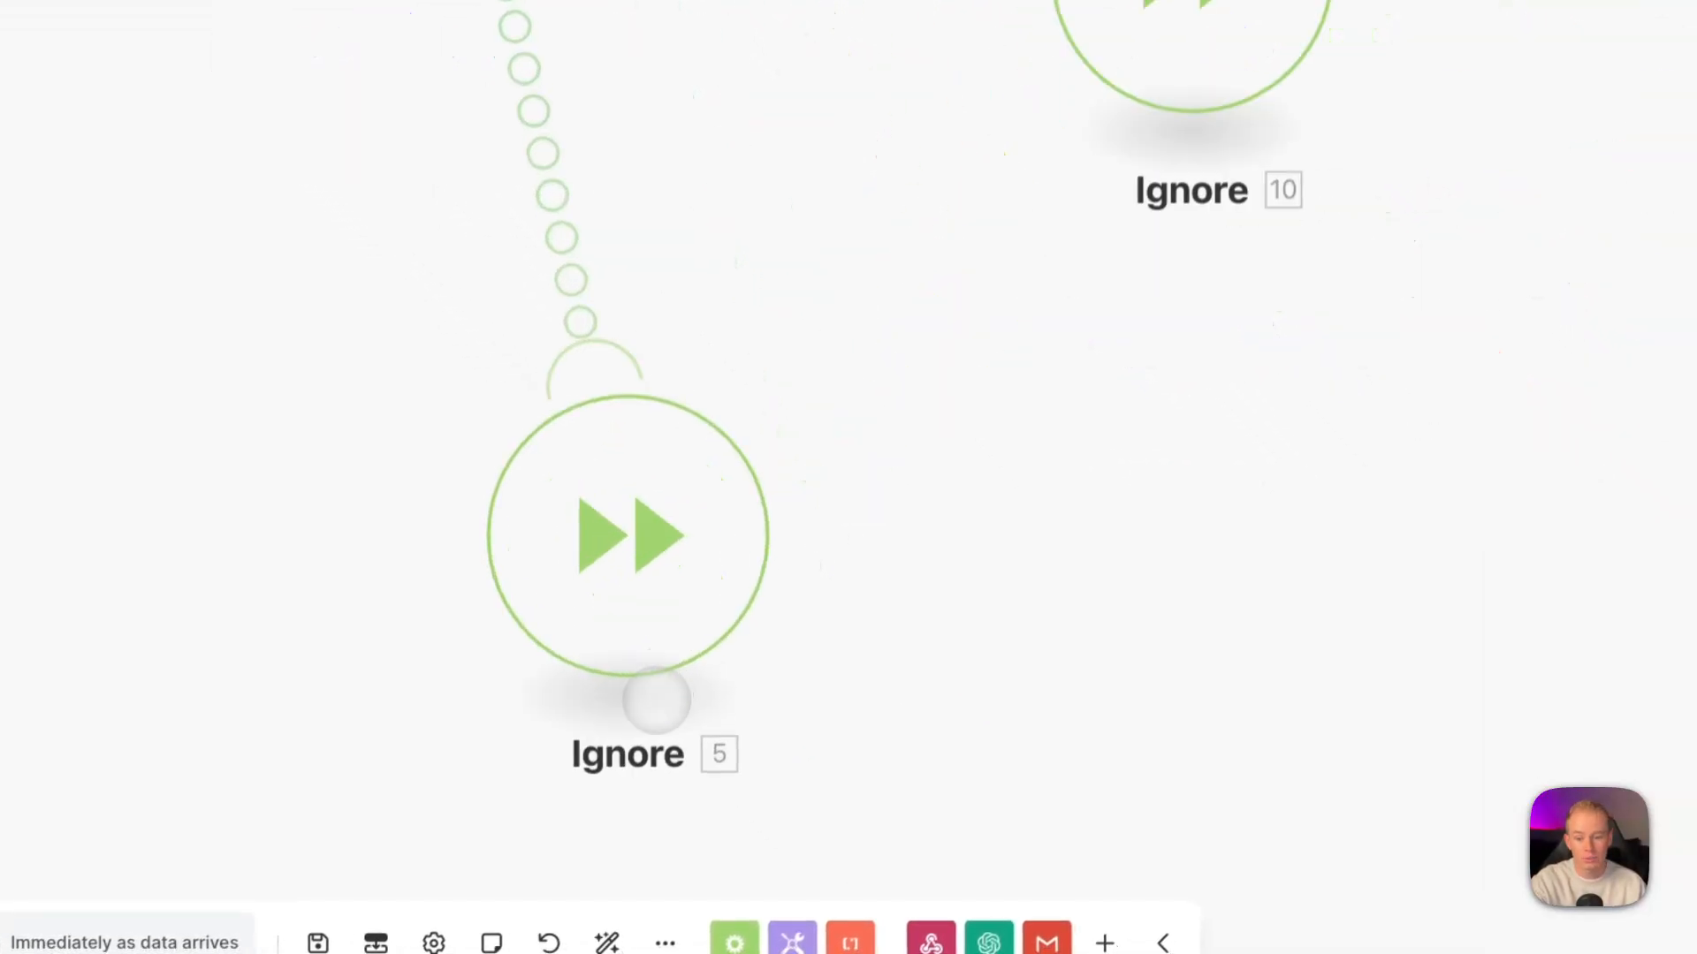
scroll(734, 632, down, 10)
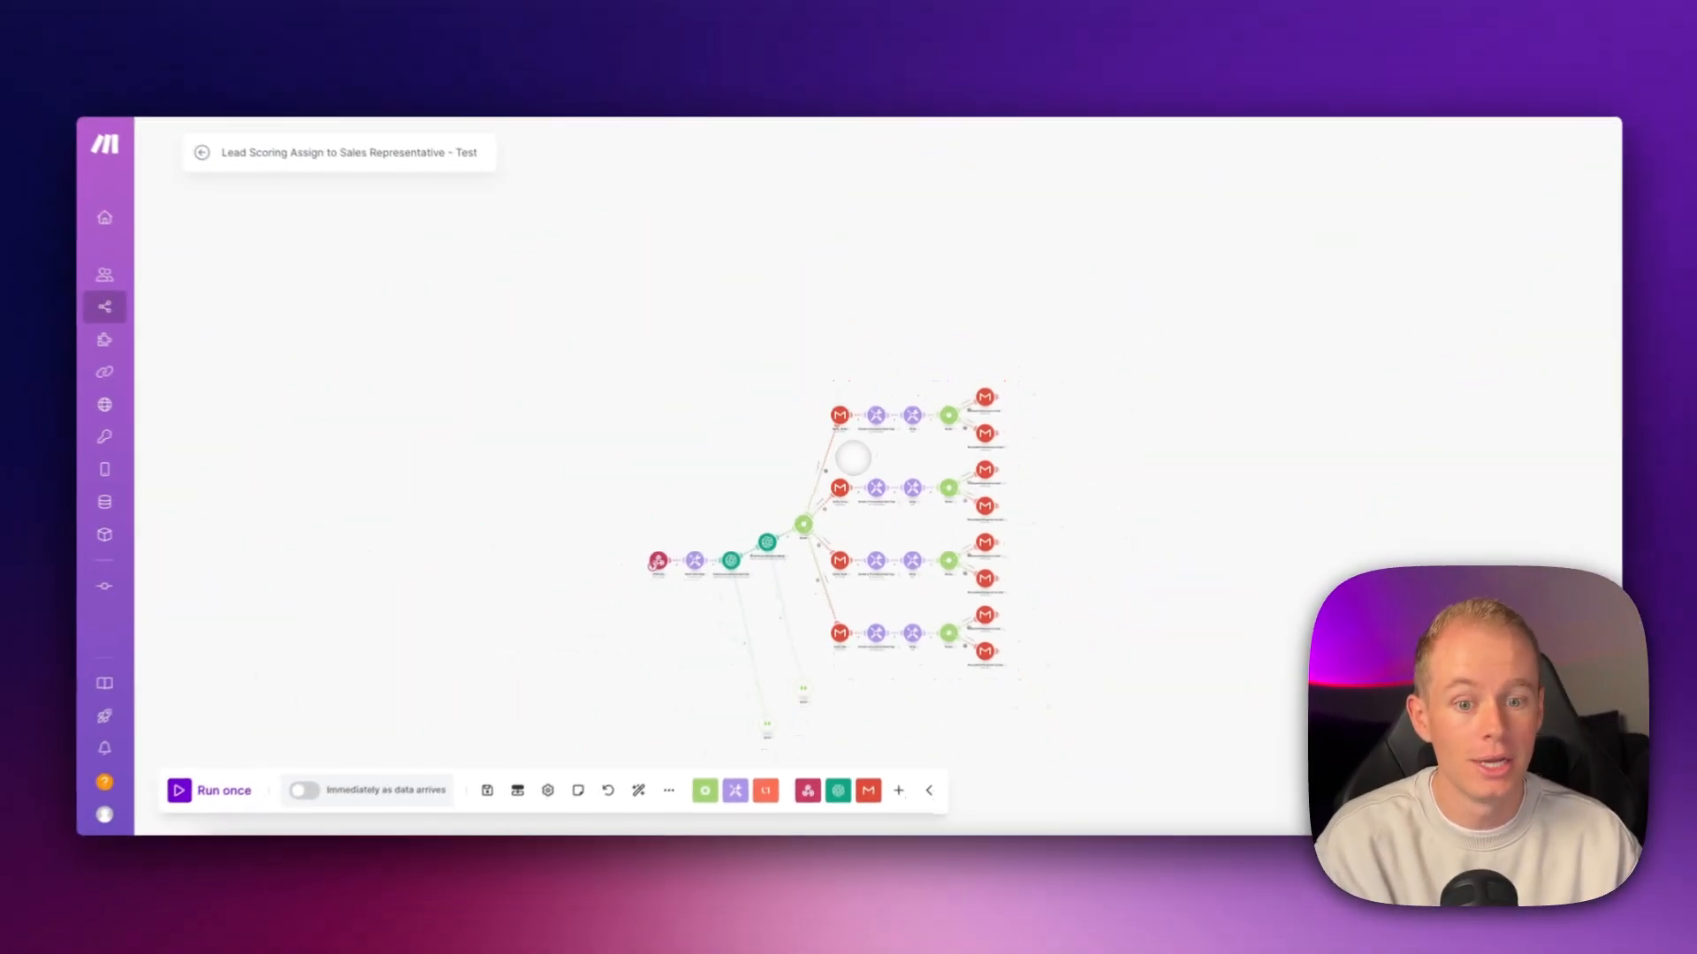
Step: Examine the first sales rep's route after the router and the Write Personalized Email Body module that comes before the router
scroll(1000, 466, up, 5)
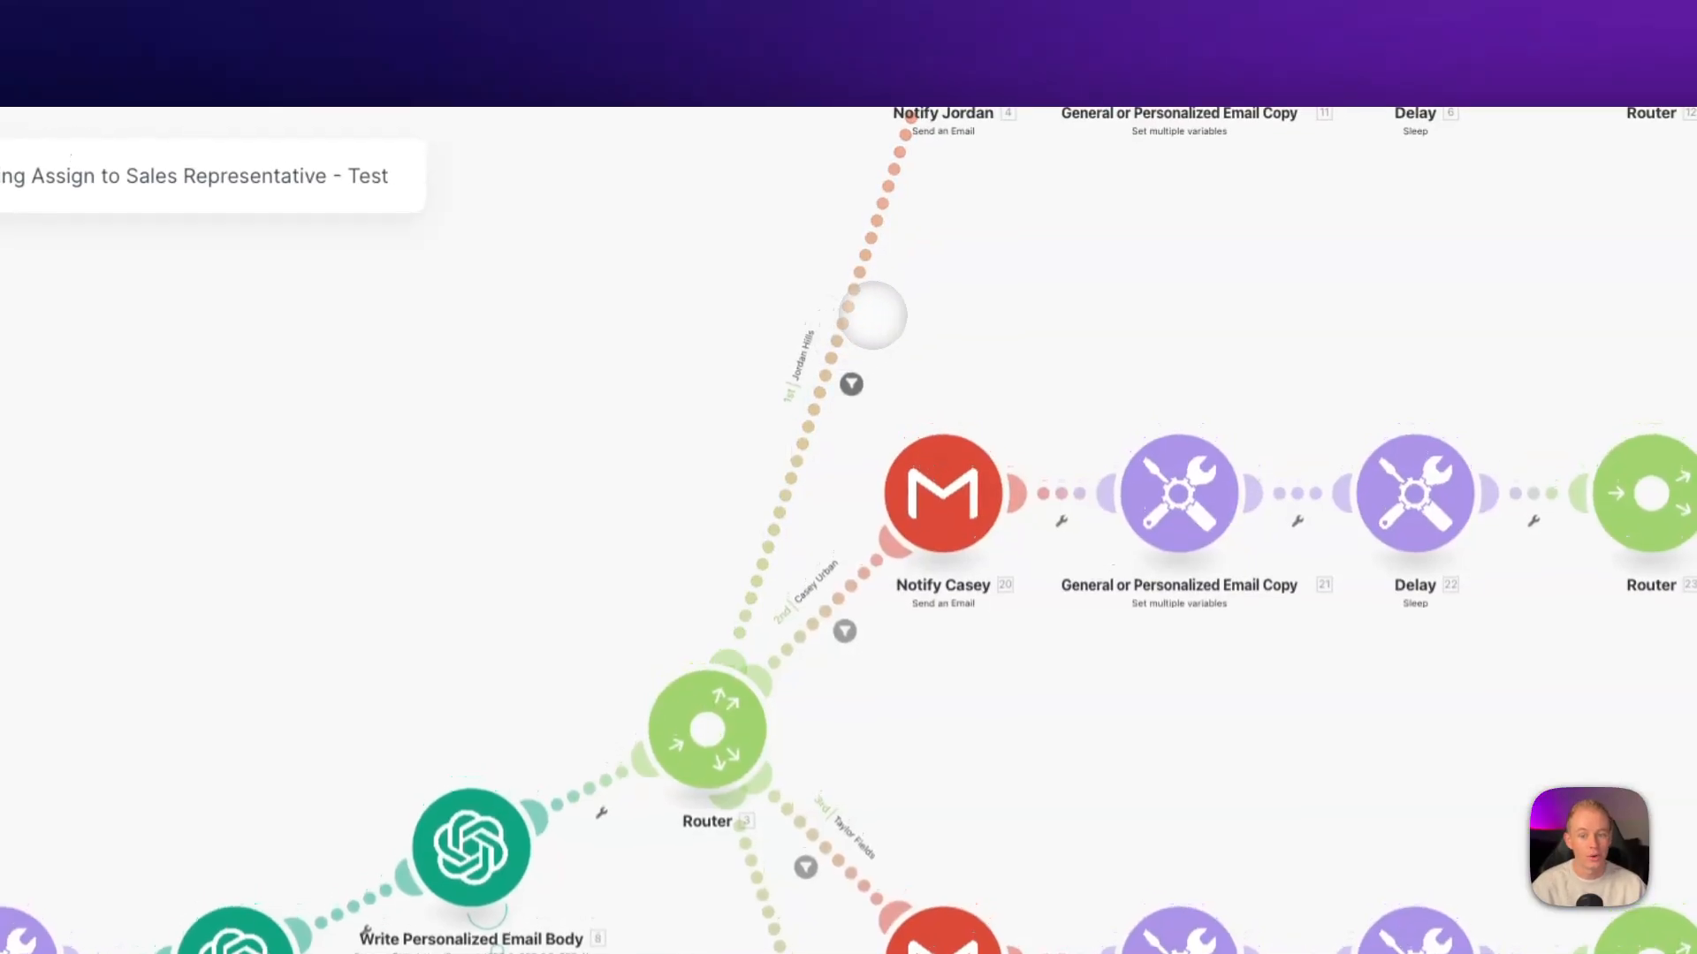
scroll(934, 55, up, 4)
drag(866, 323, 929, 916)
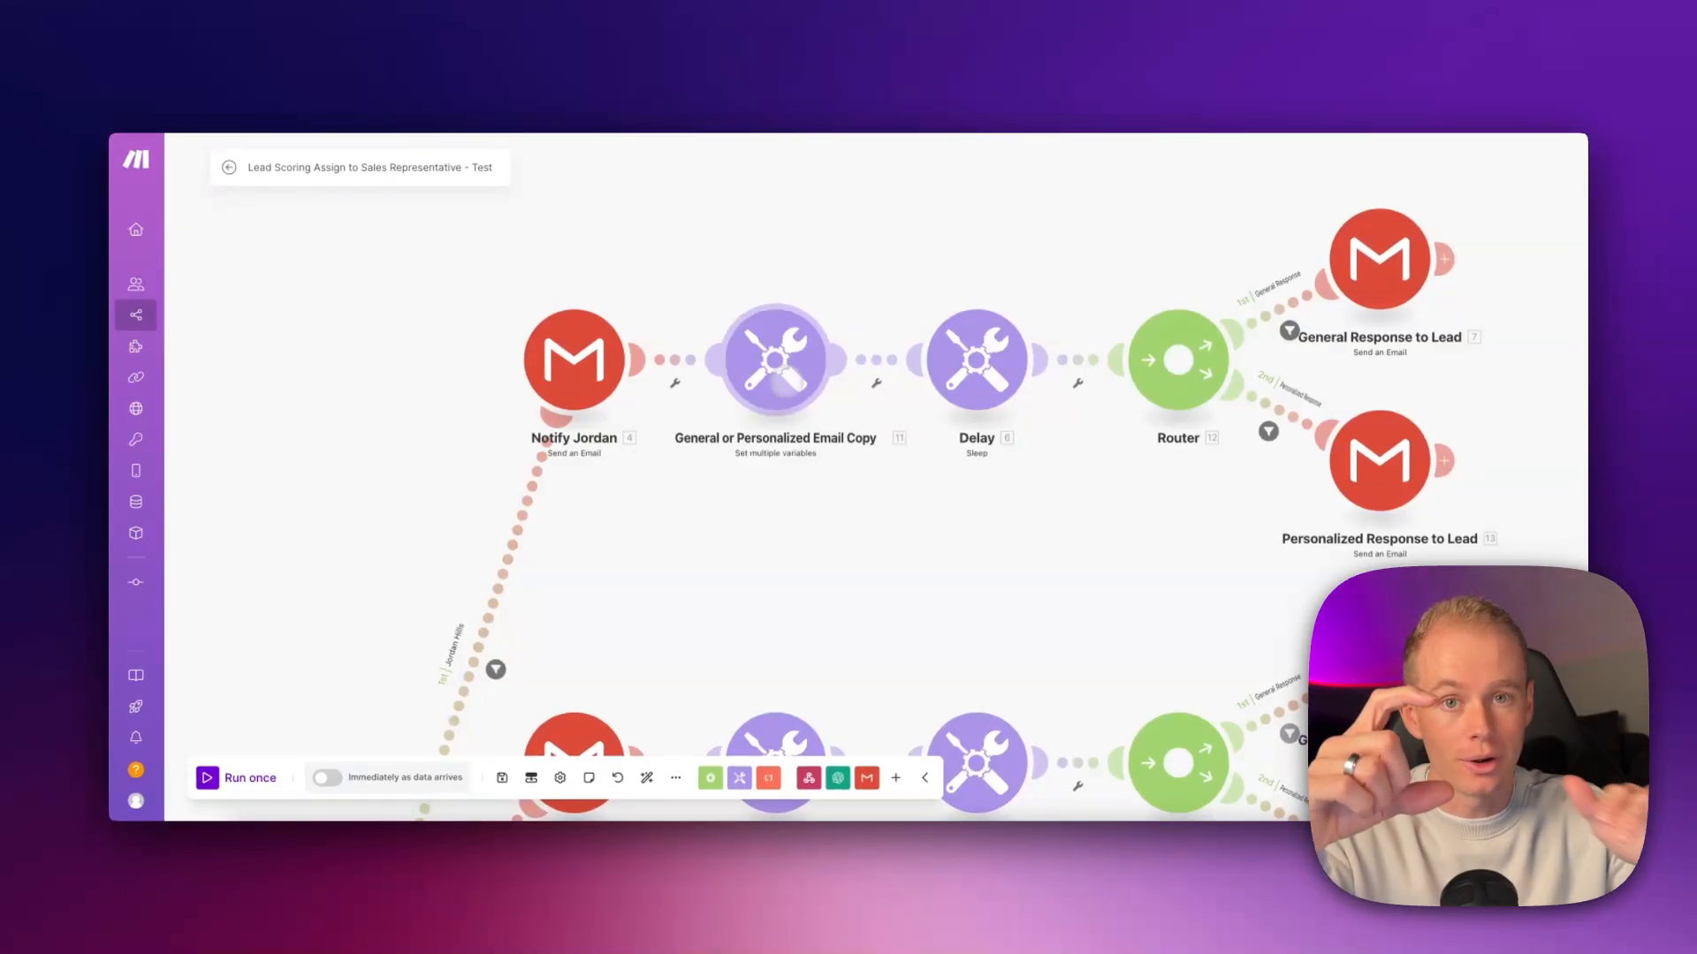
scroll(782, 385, up, 3)
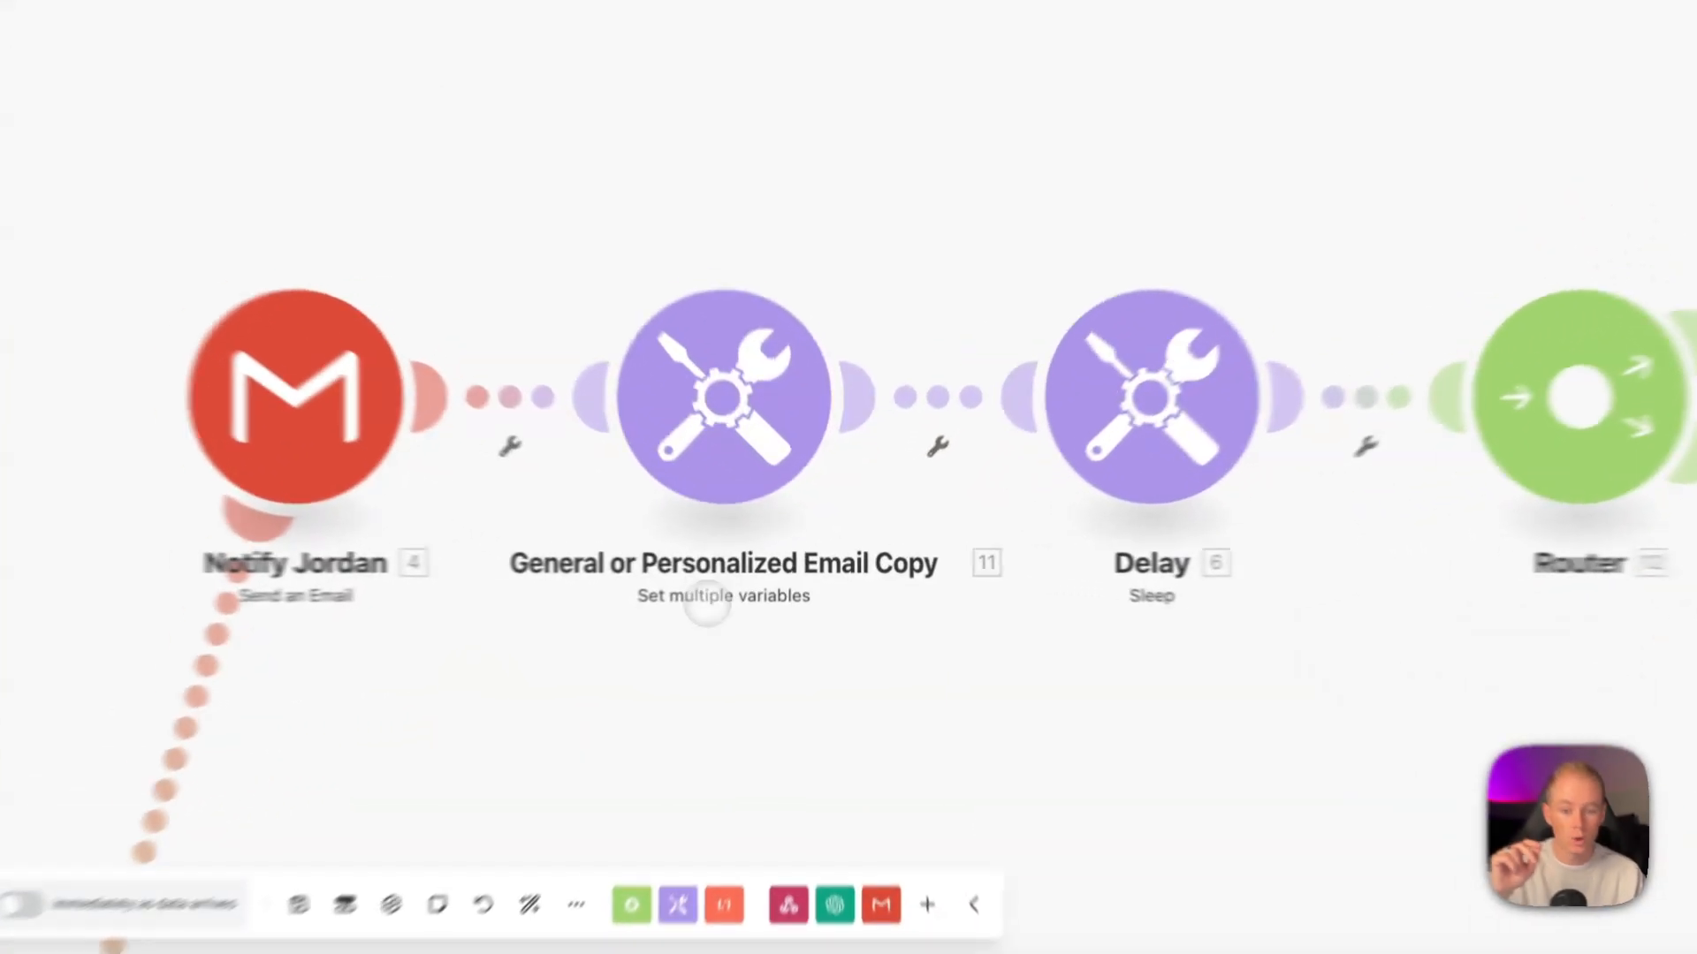
drag(755, 646, 959, 221)
scroll(959, 221, down, 3)
drag(795, 626, 1308, 474)
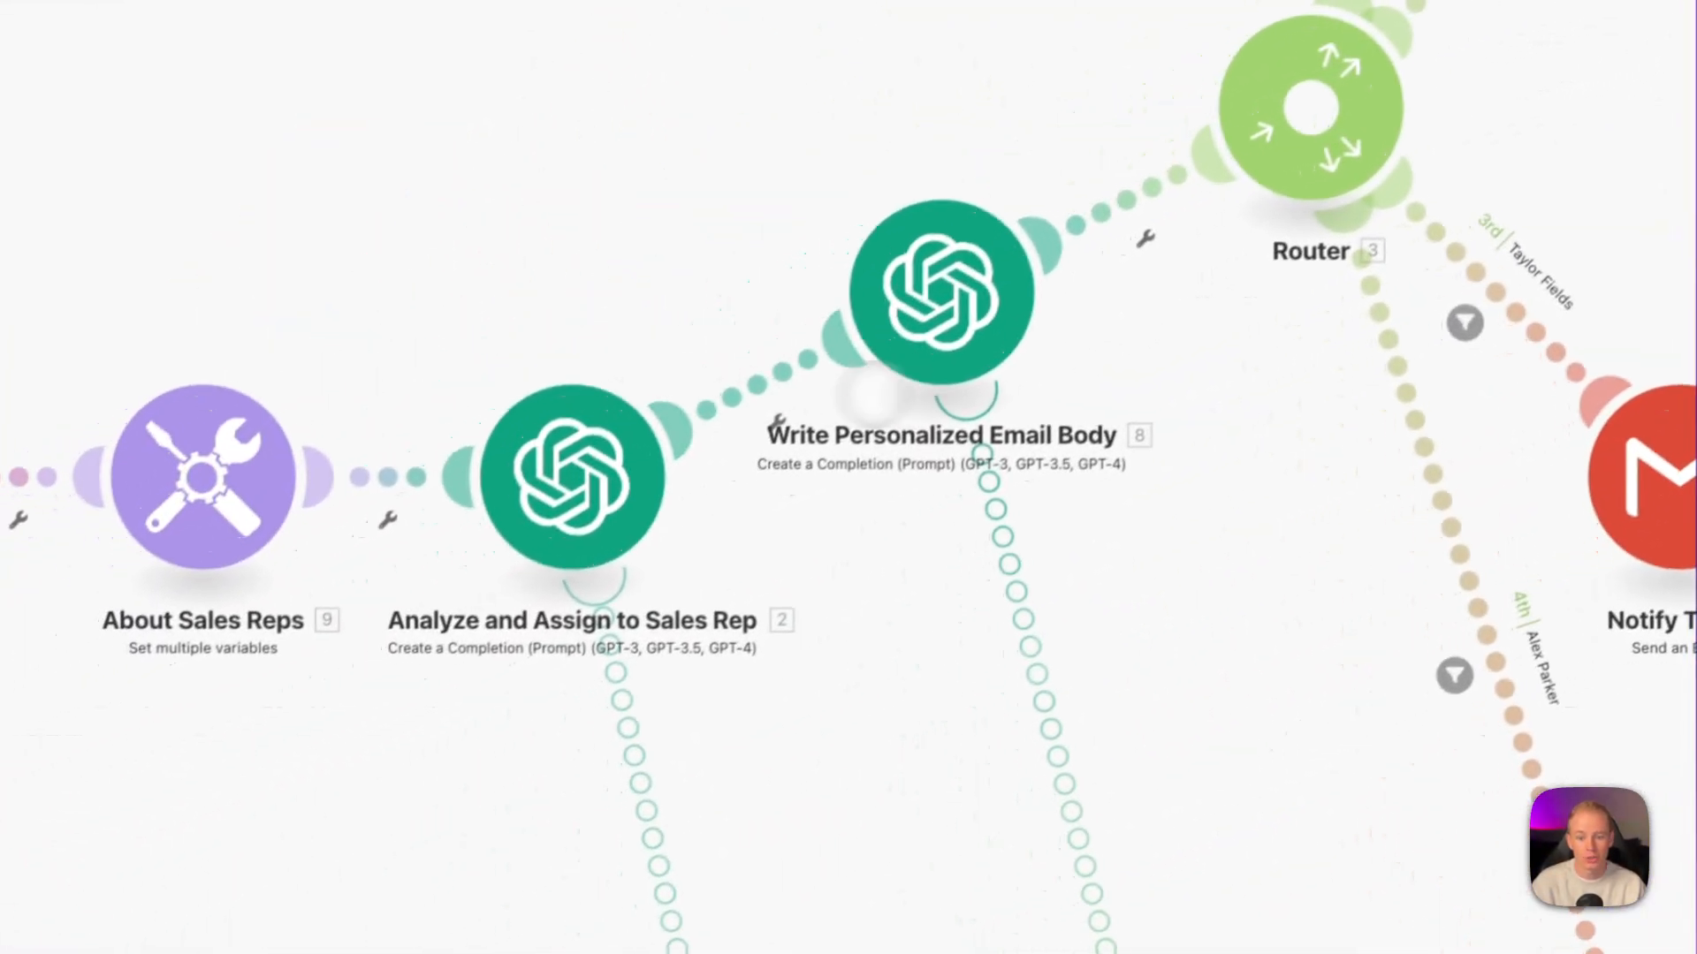
drag(1043, 385, 541, 746)
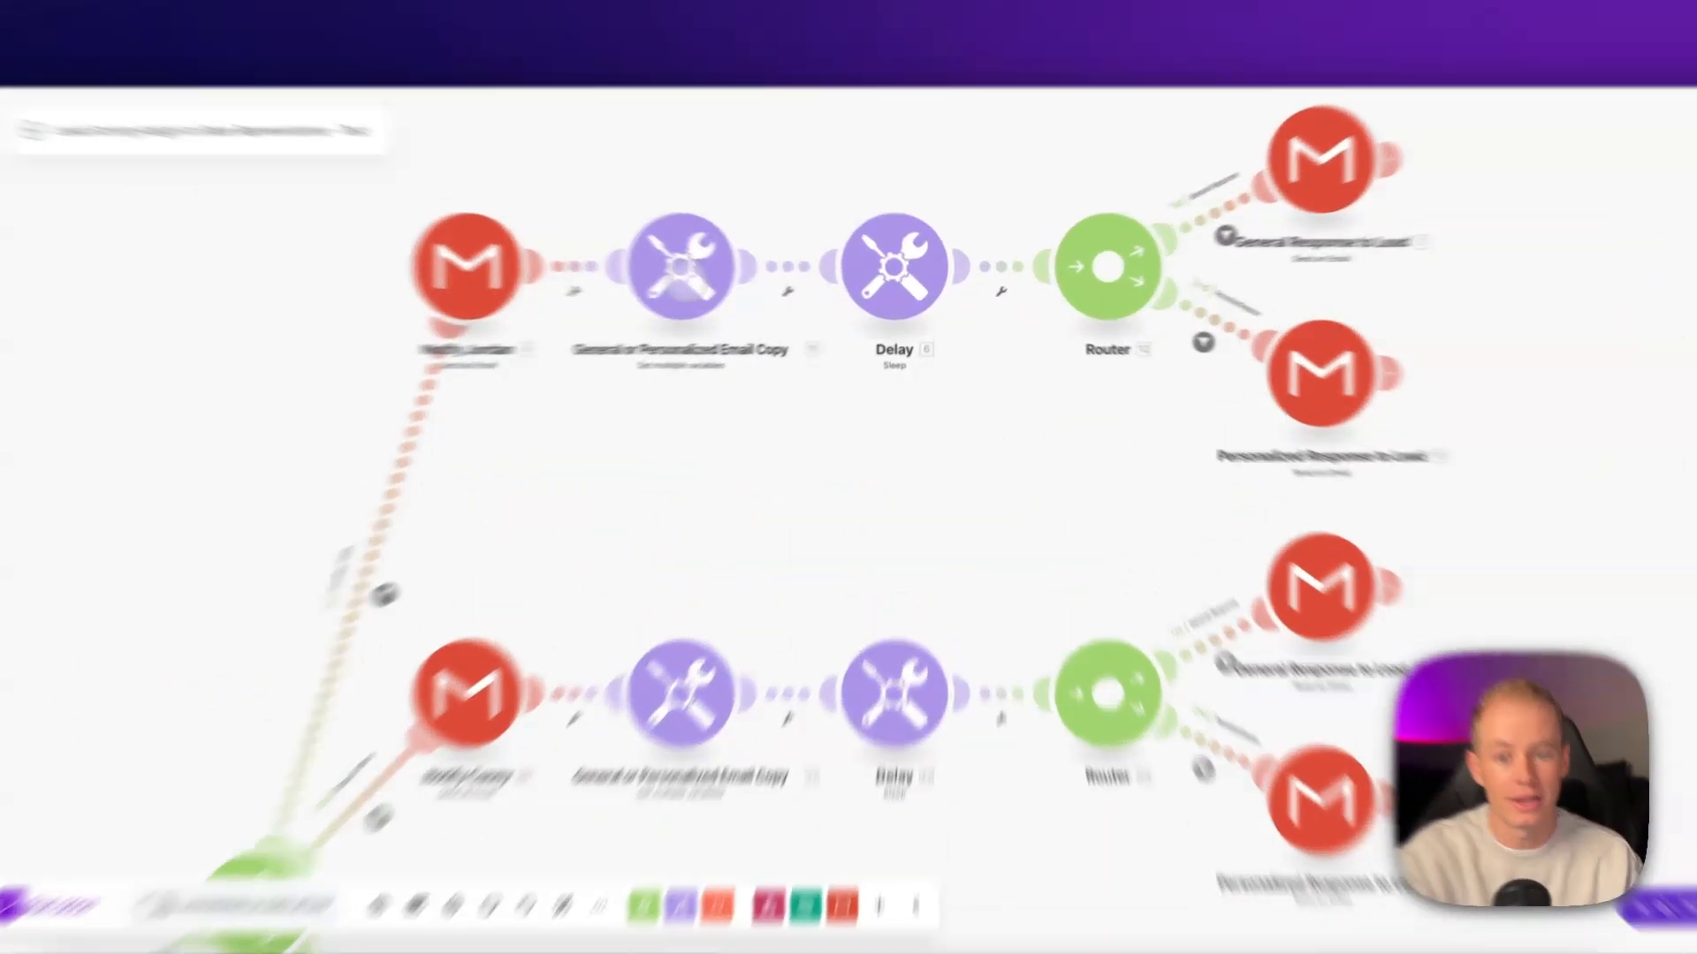
Step: Open the first route's General or Personalized Email Copy module and read its email response variables
click(742, 279)
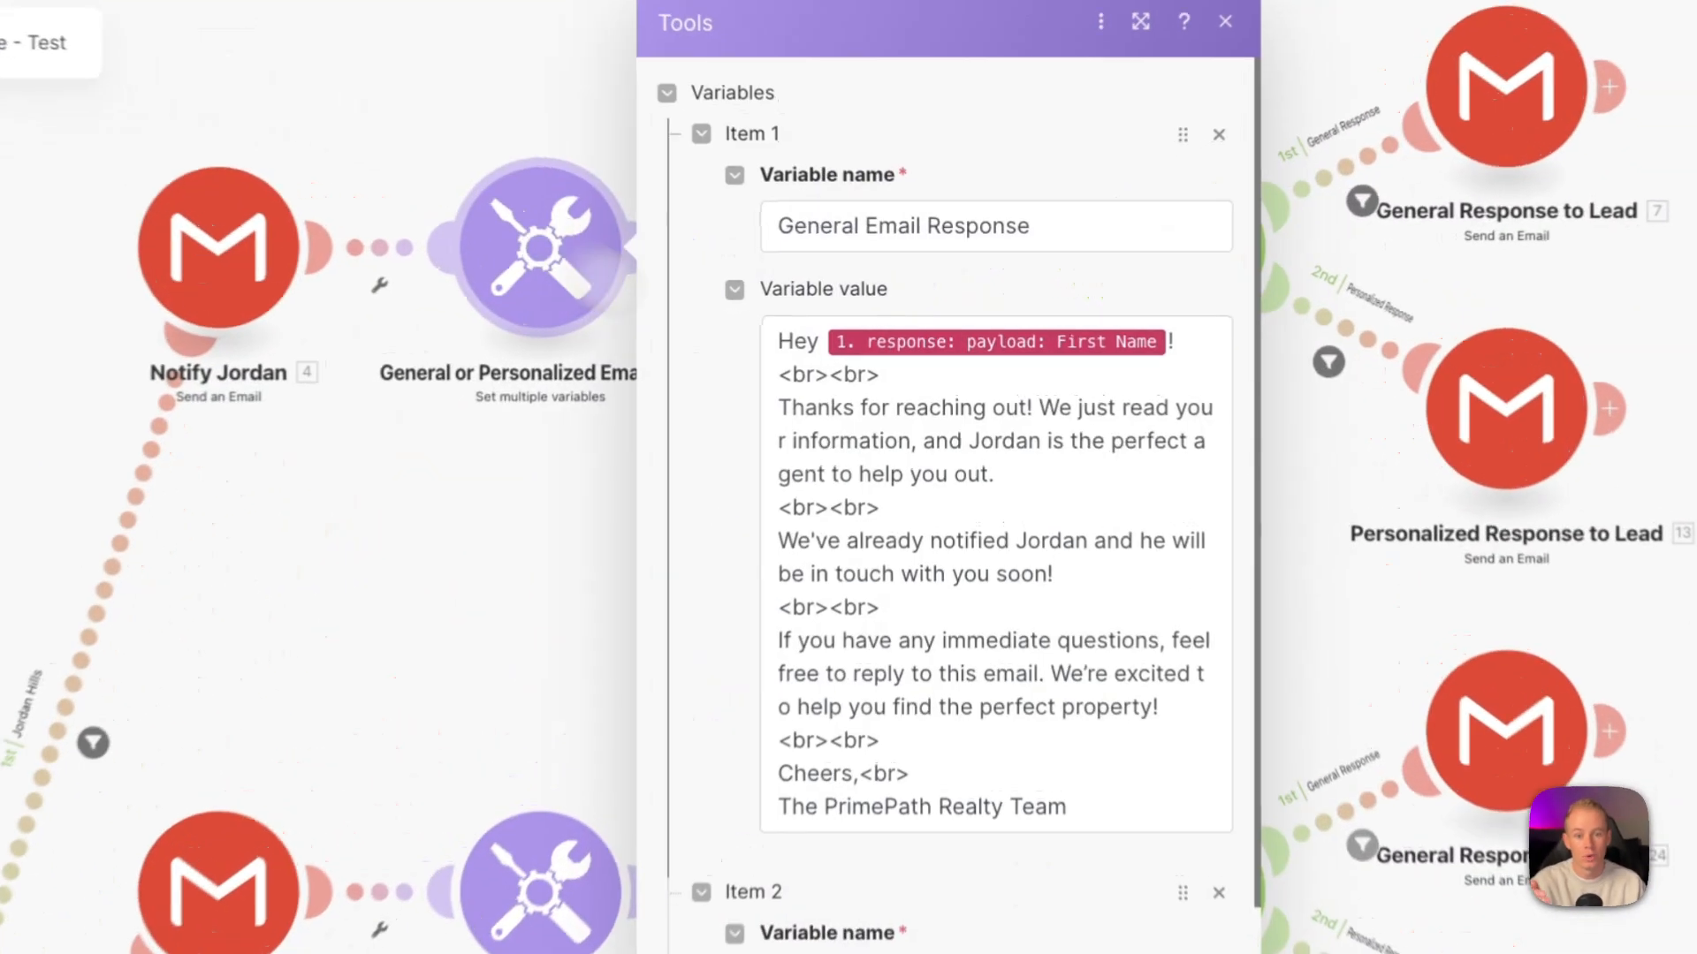
click(859, 314)
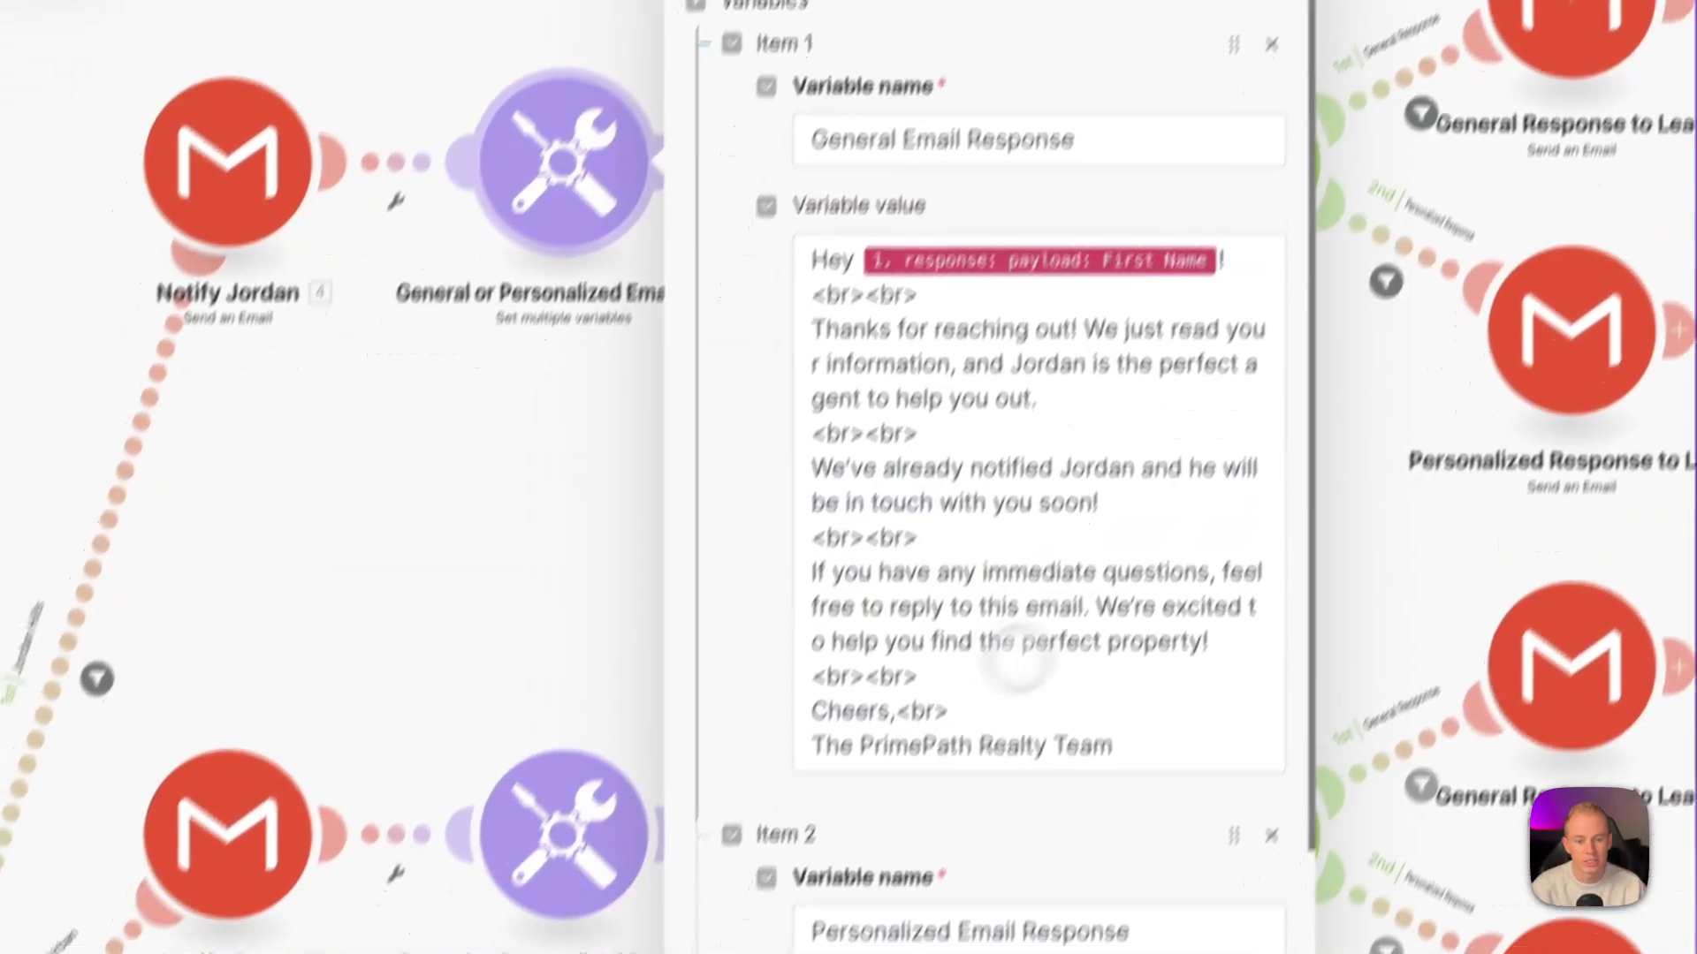
scroll(1025, 408, down, 5)
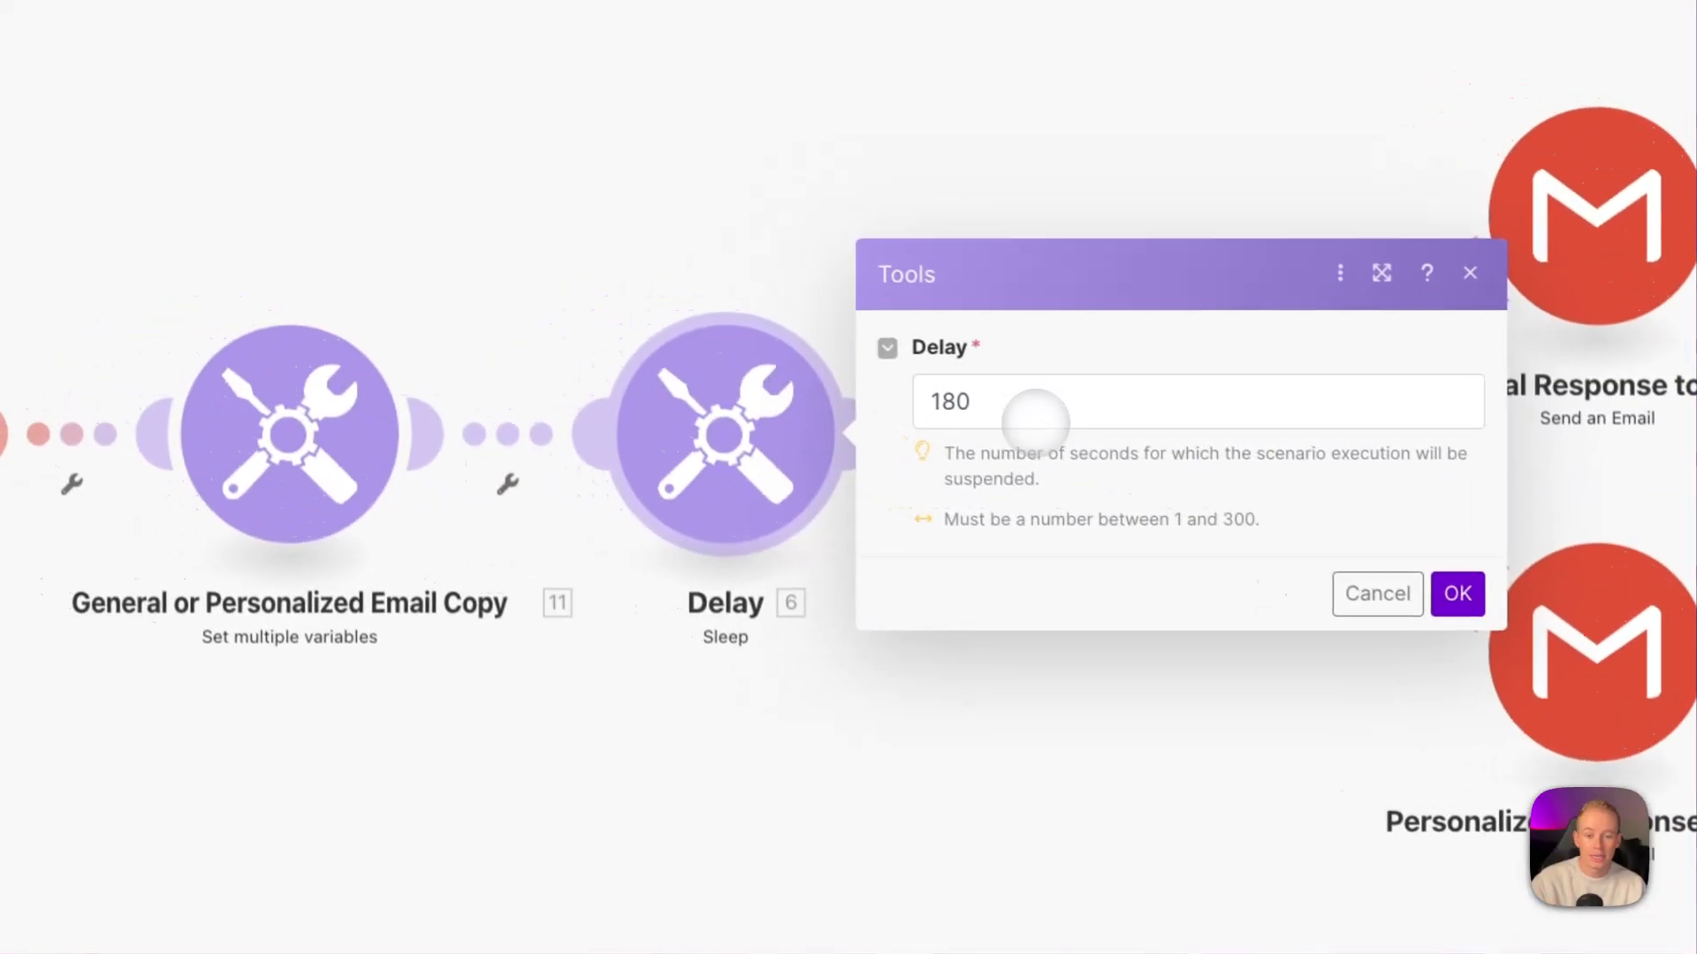
Step: Review the Delay module's settings on the first sales rep's route and close them
scroll(740, 444, down, 3)
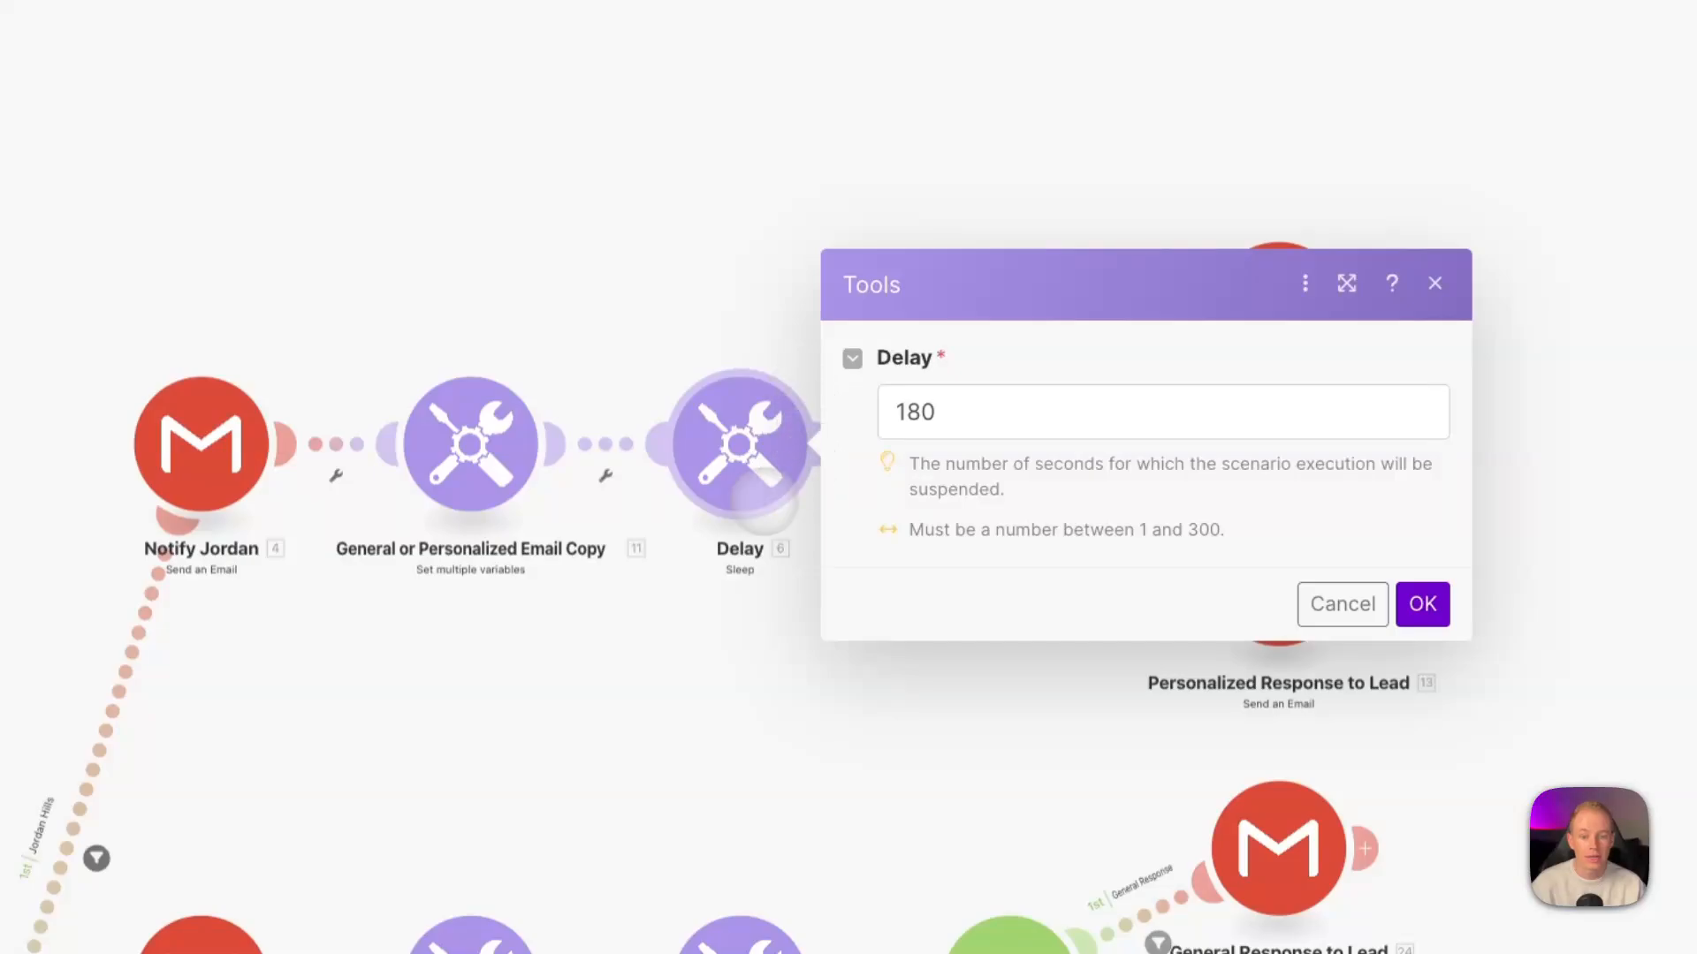
click(753, 347)
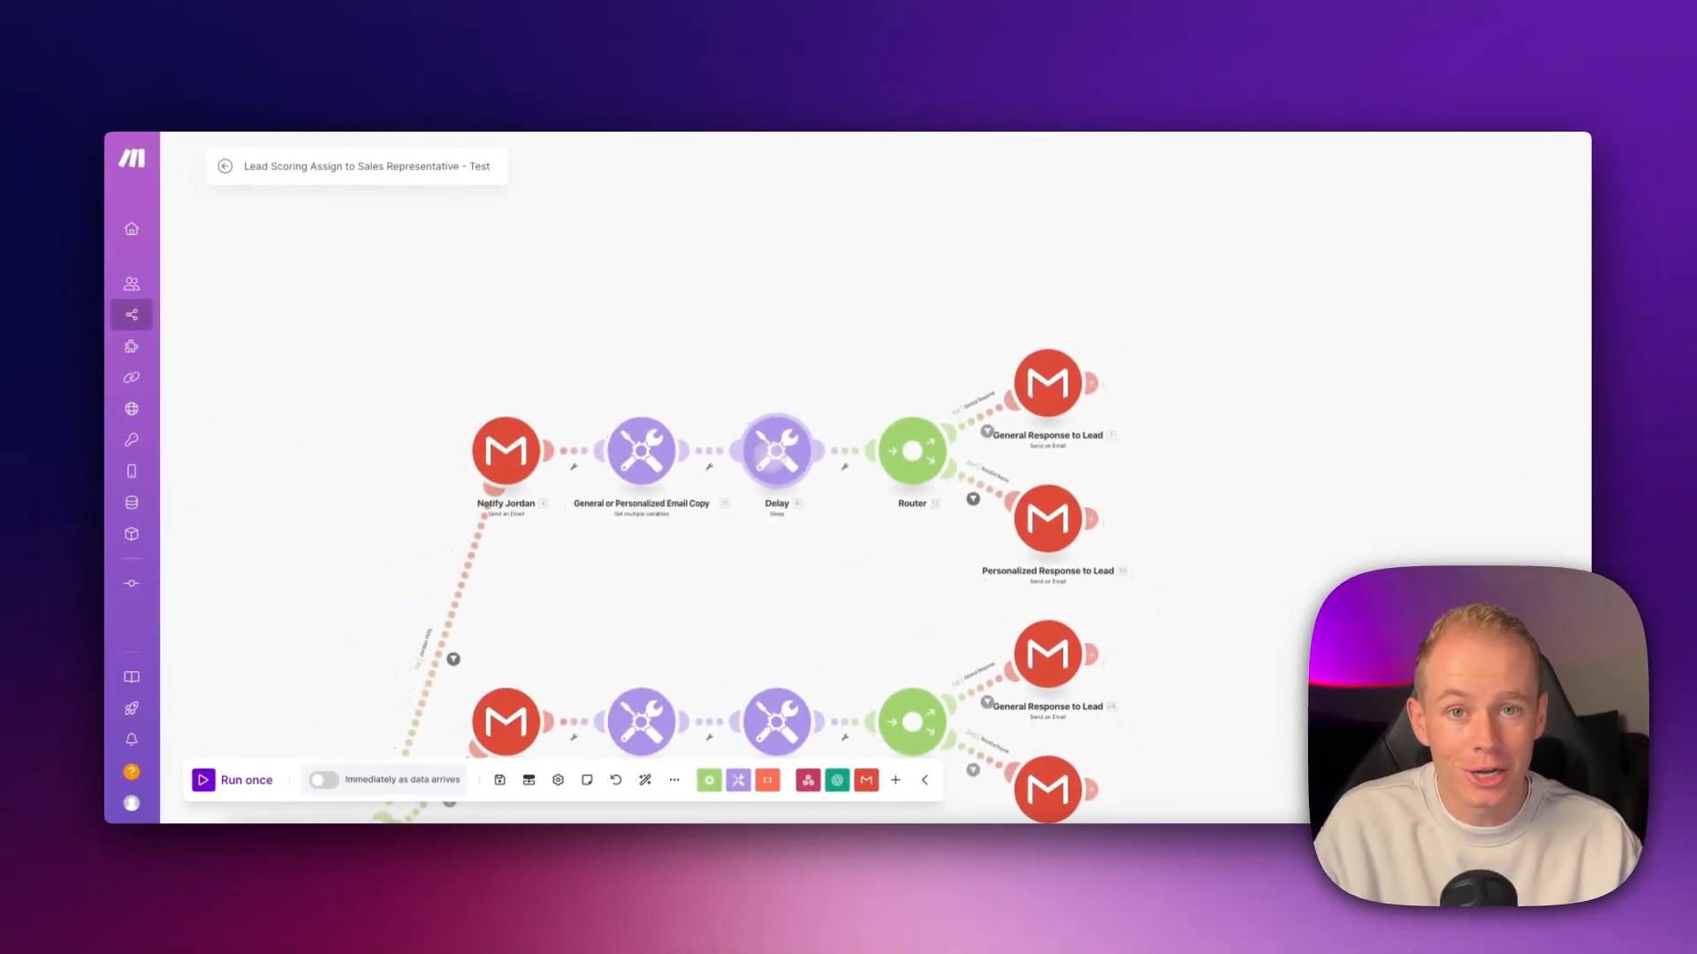
scroll(623, 526, down, 2)
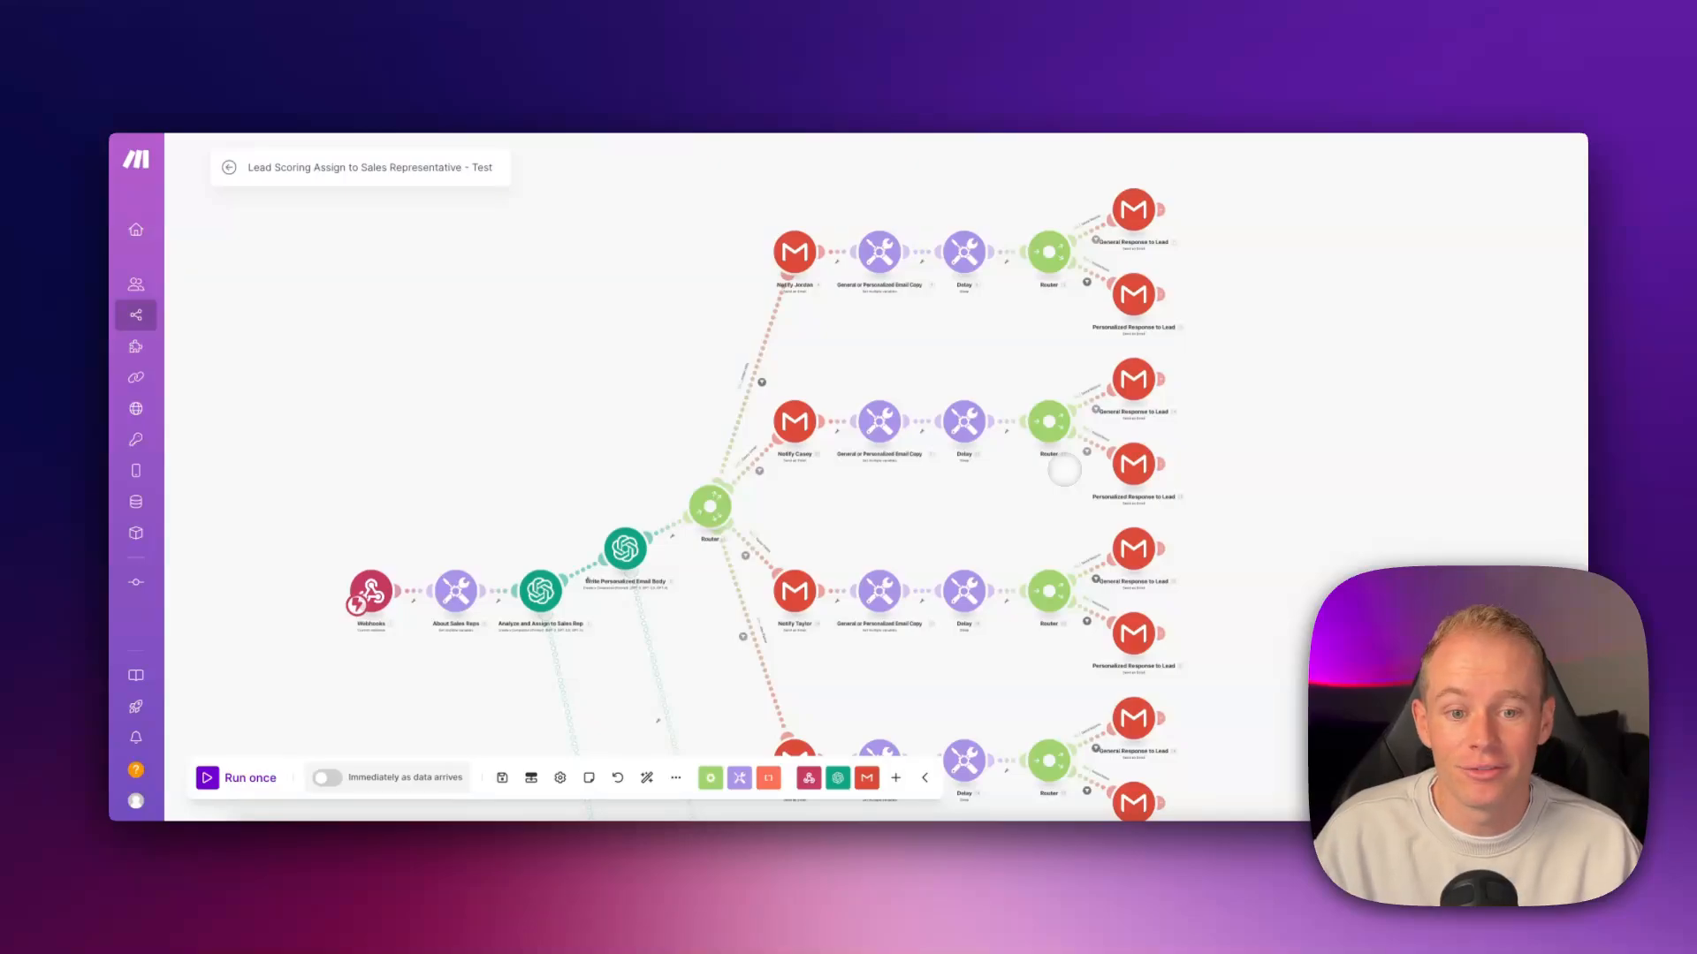
Step: Open the second route's General or Personalized Email Copy module, read its General Email Response text, and close it
scroll(1056, 477, up, 5)
scroll(1047, 485, down, 2)
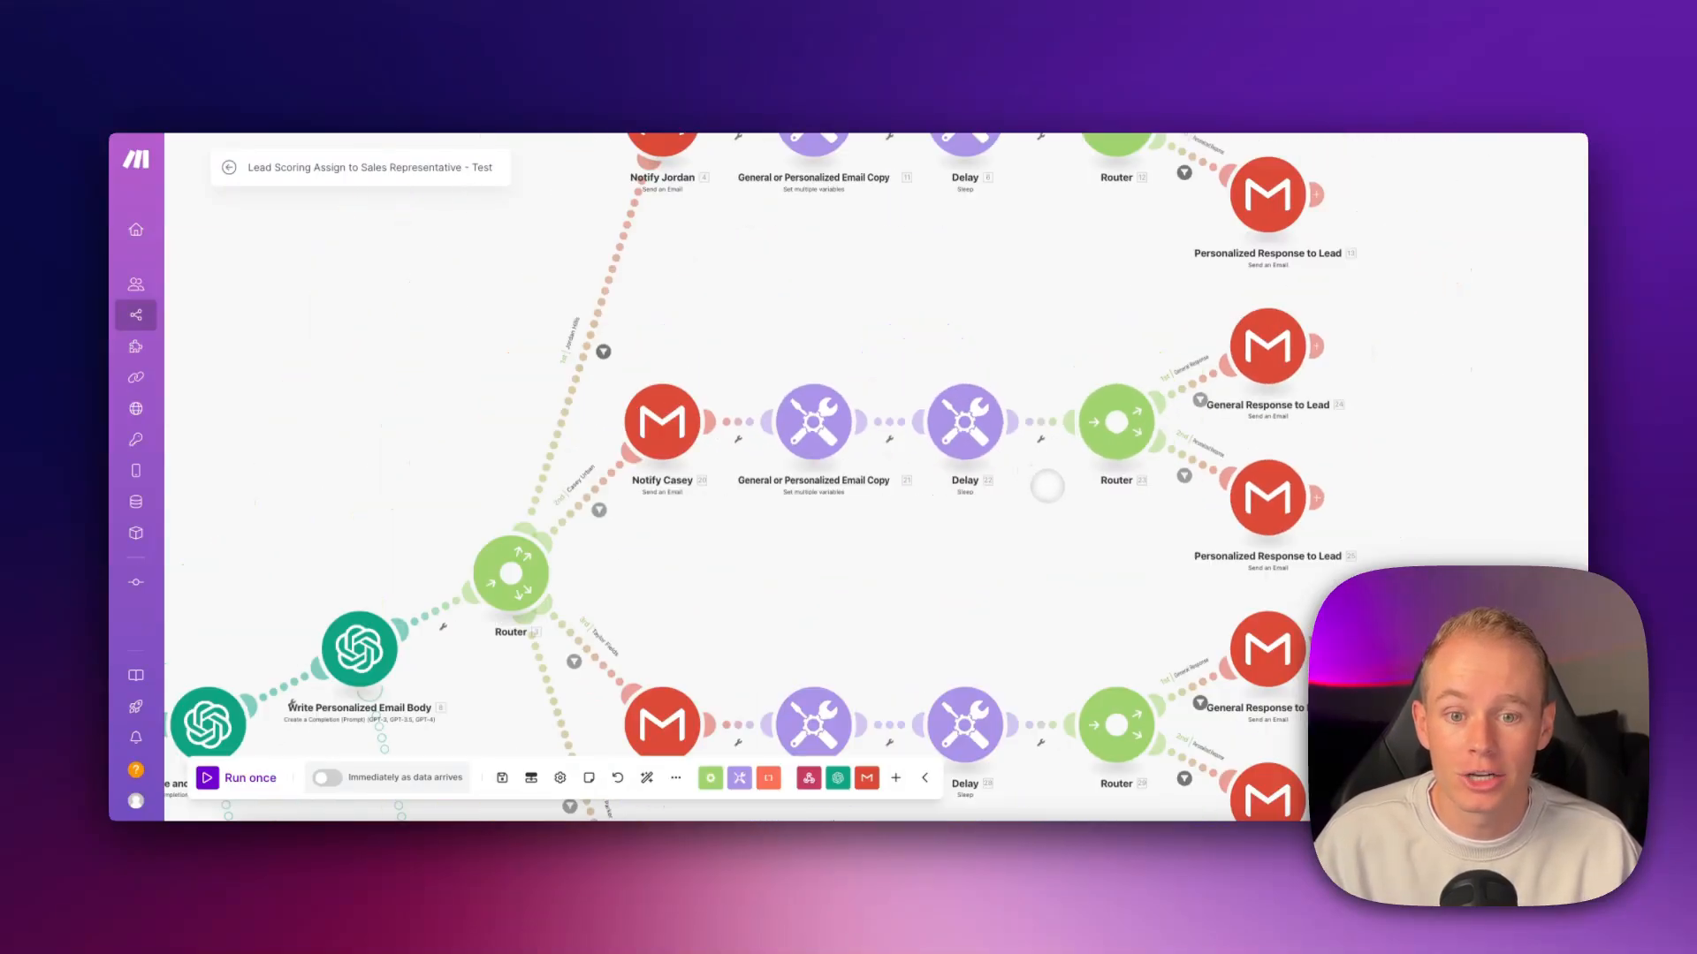
scroll(1047, 485, down, 2)
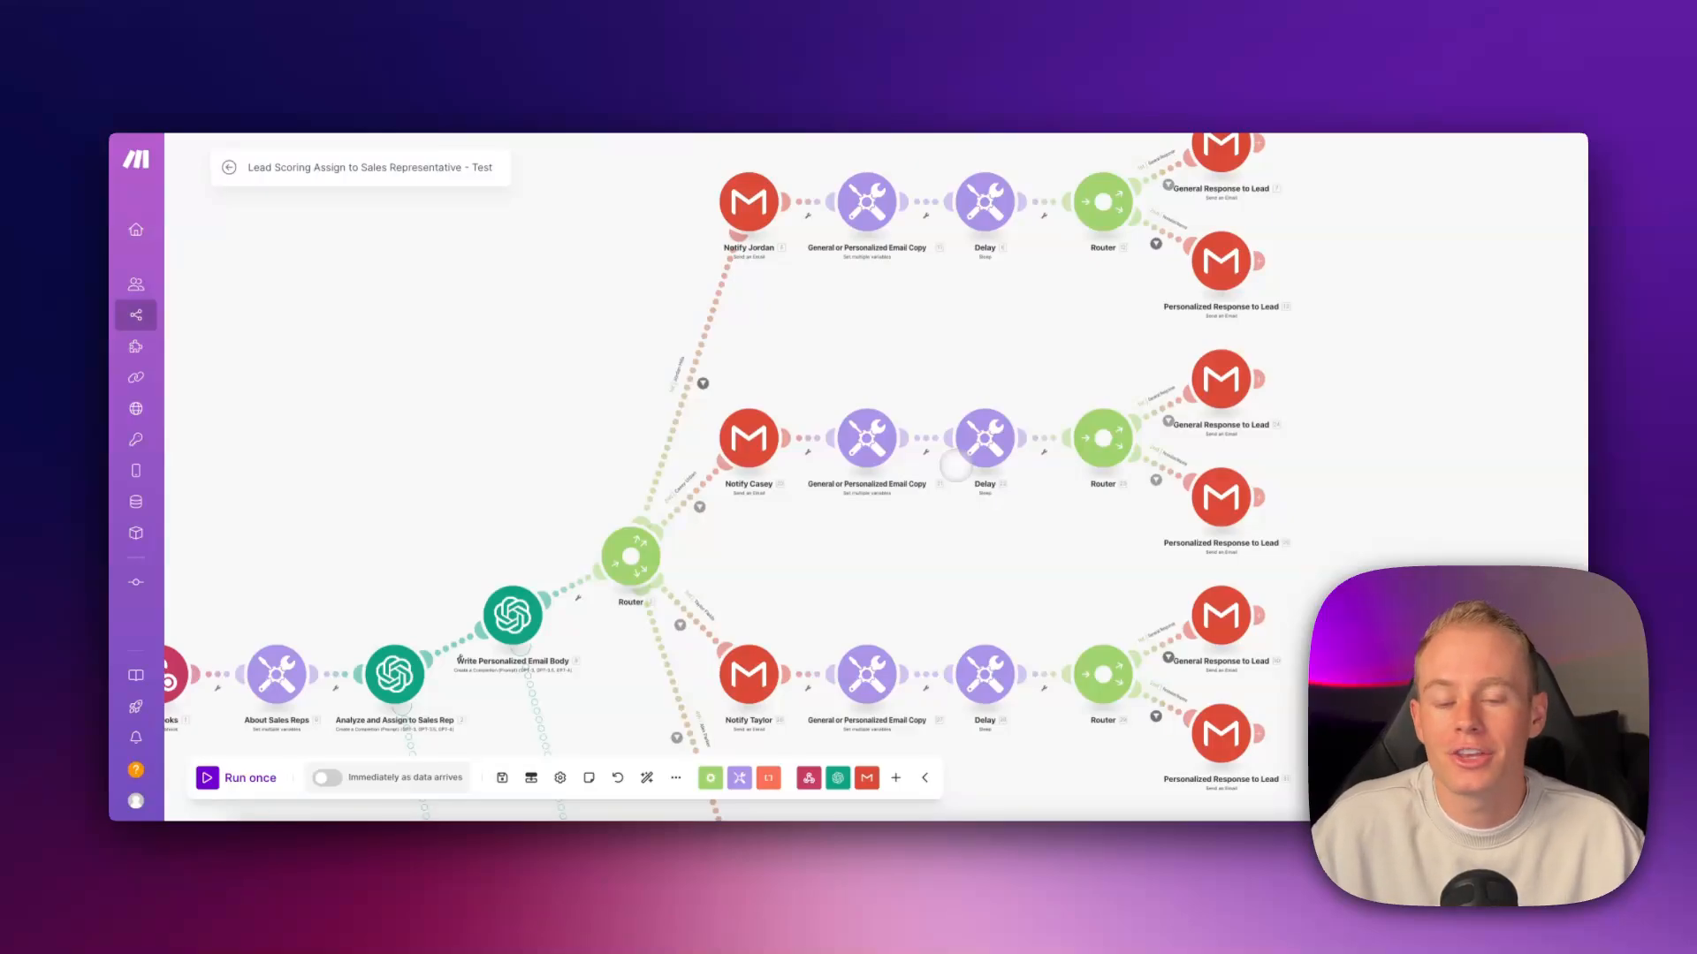
scroll(955, 464, down, 3)
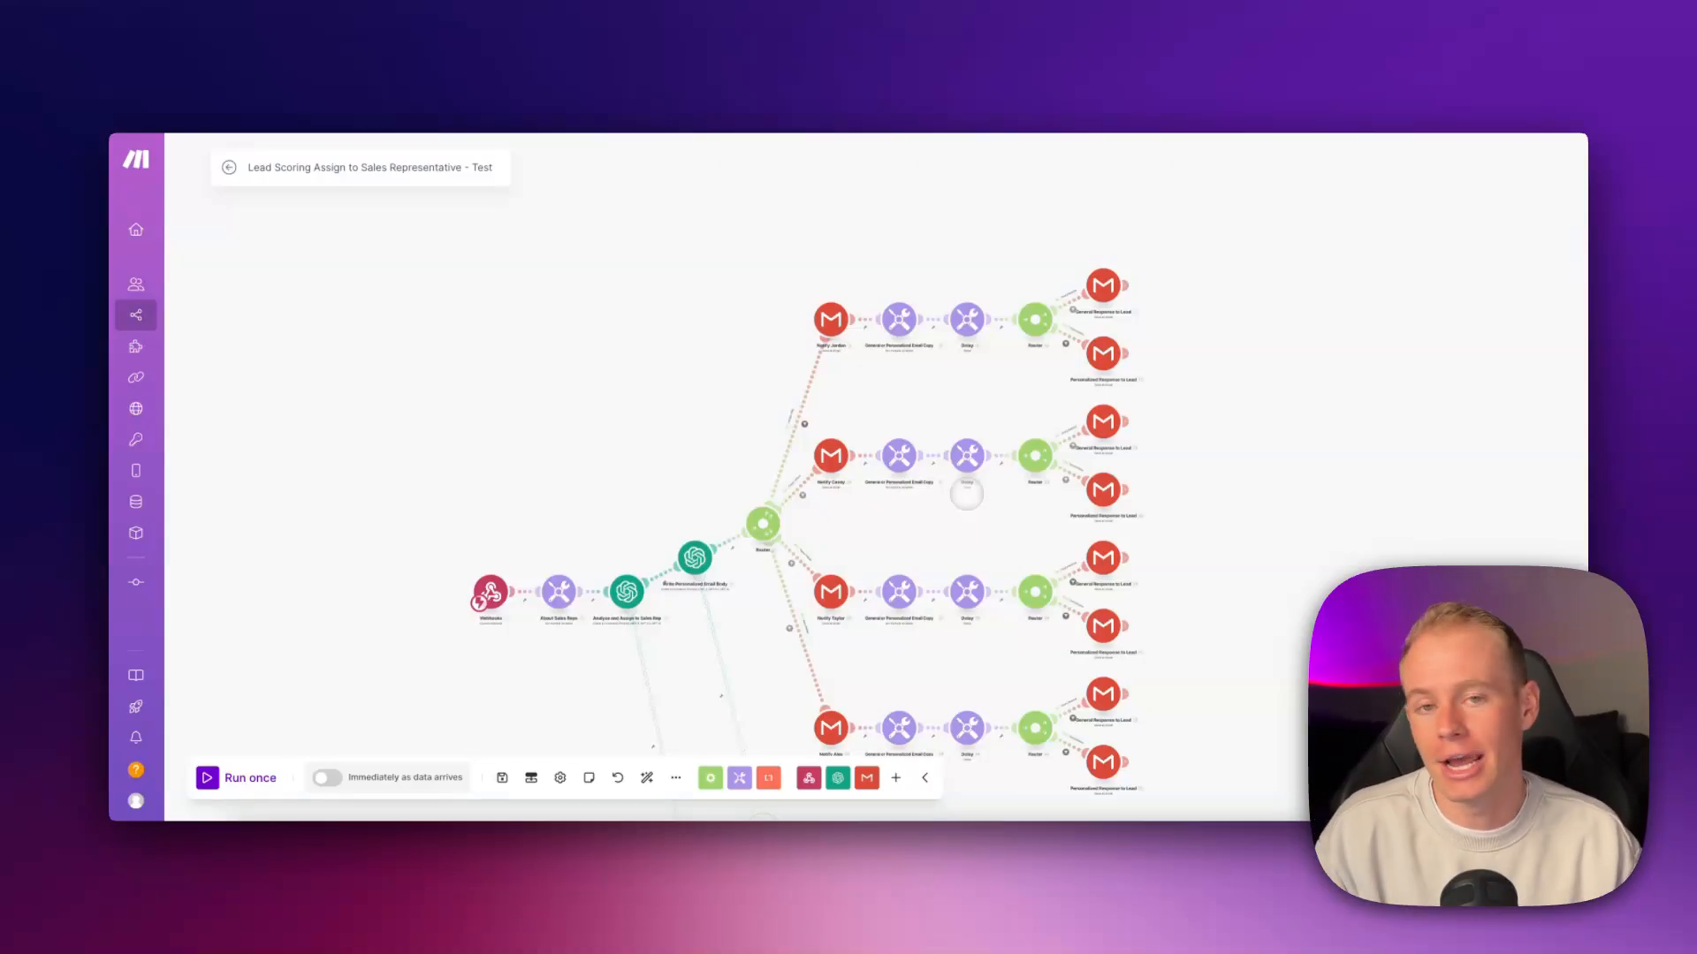
scroll(966, 494, up, 5)
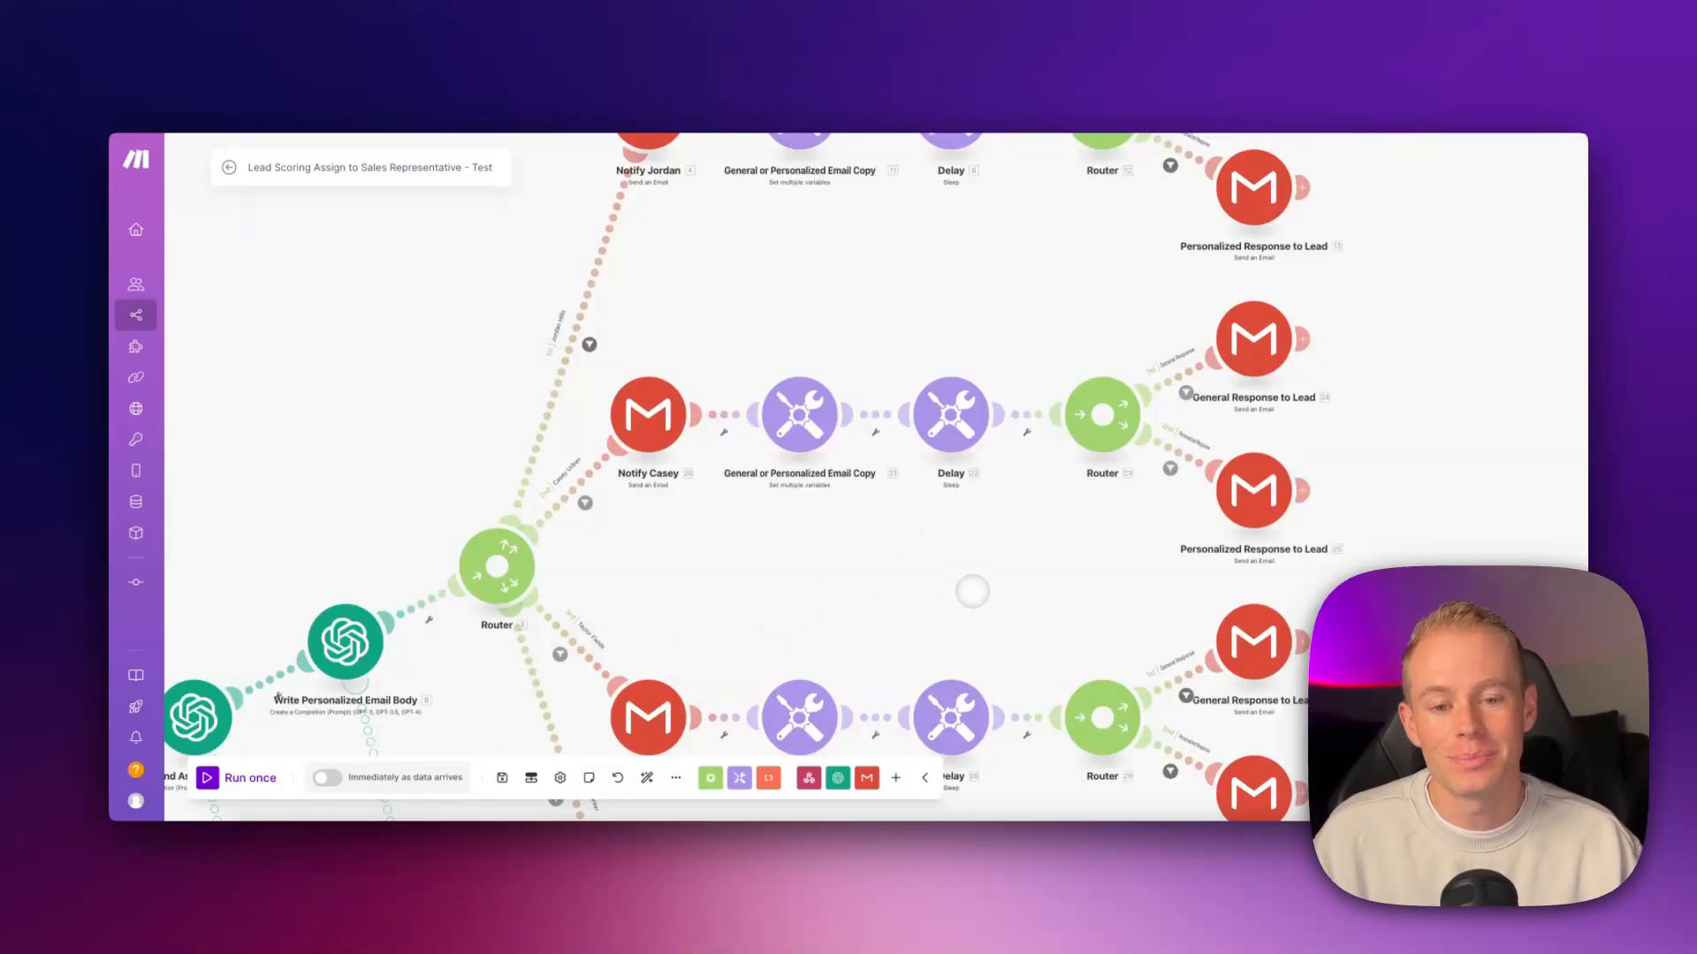
scroll(972, 591, down, 2)
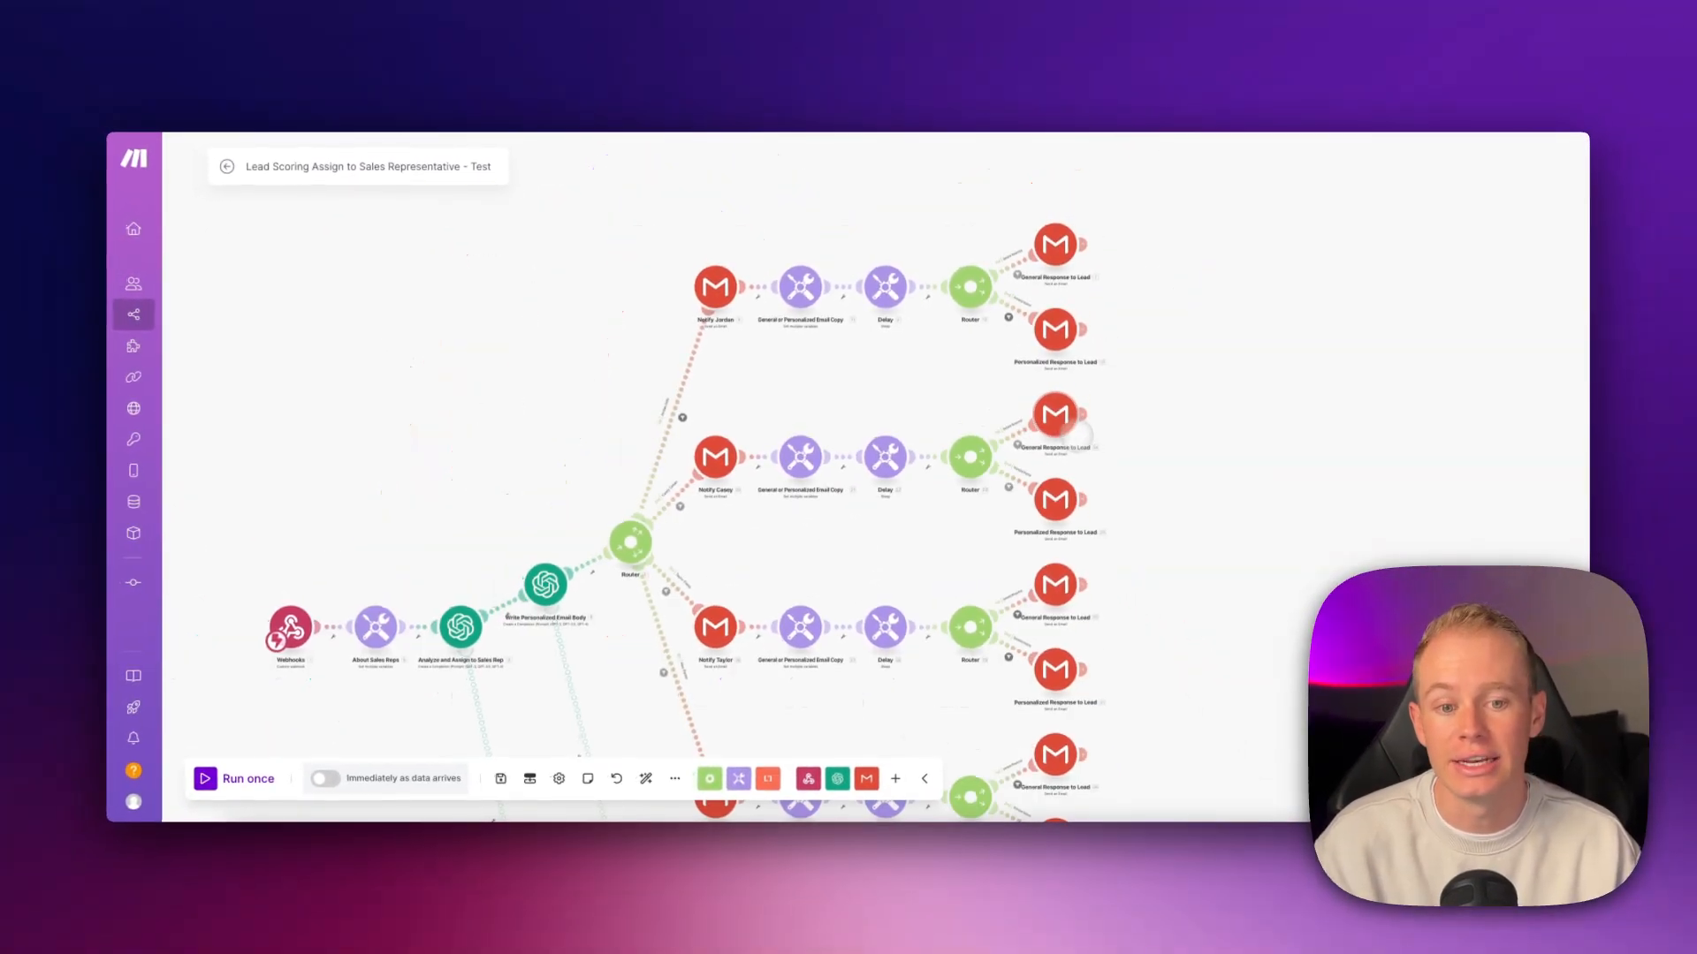
click(801, 457)
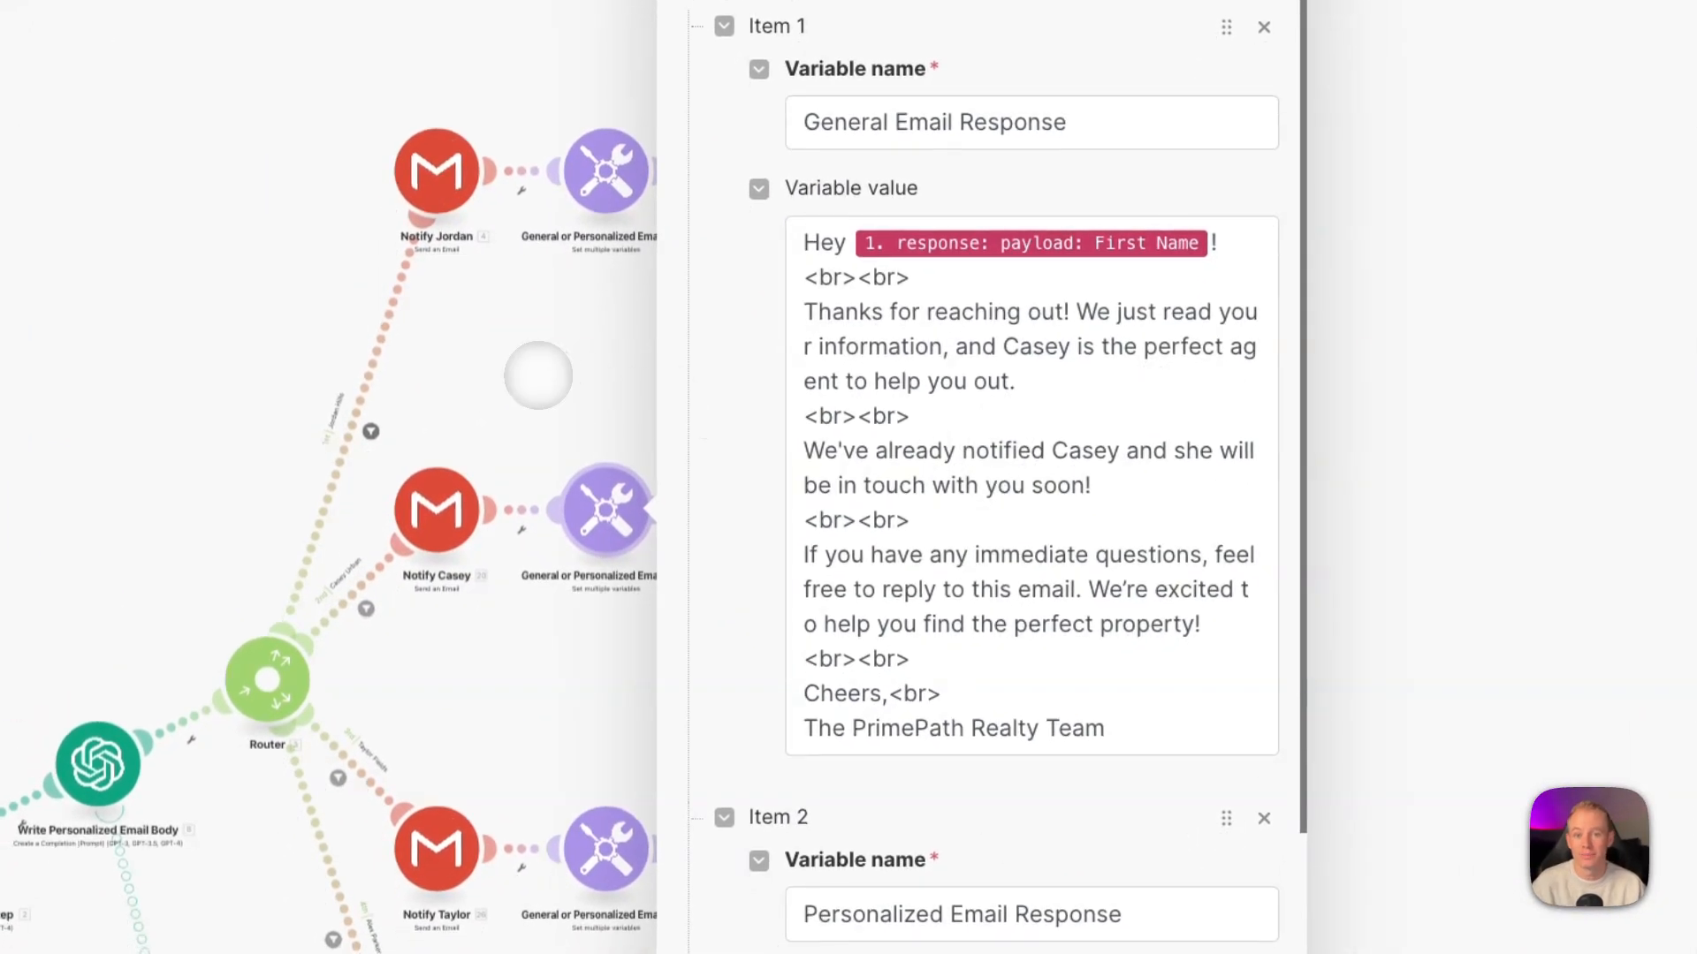
click(537, 376)
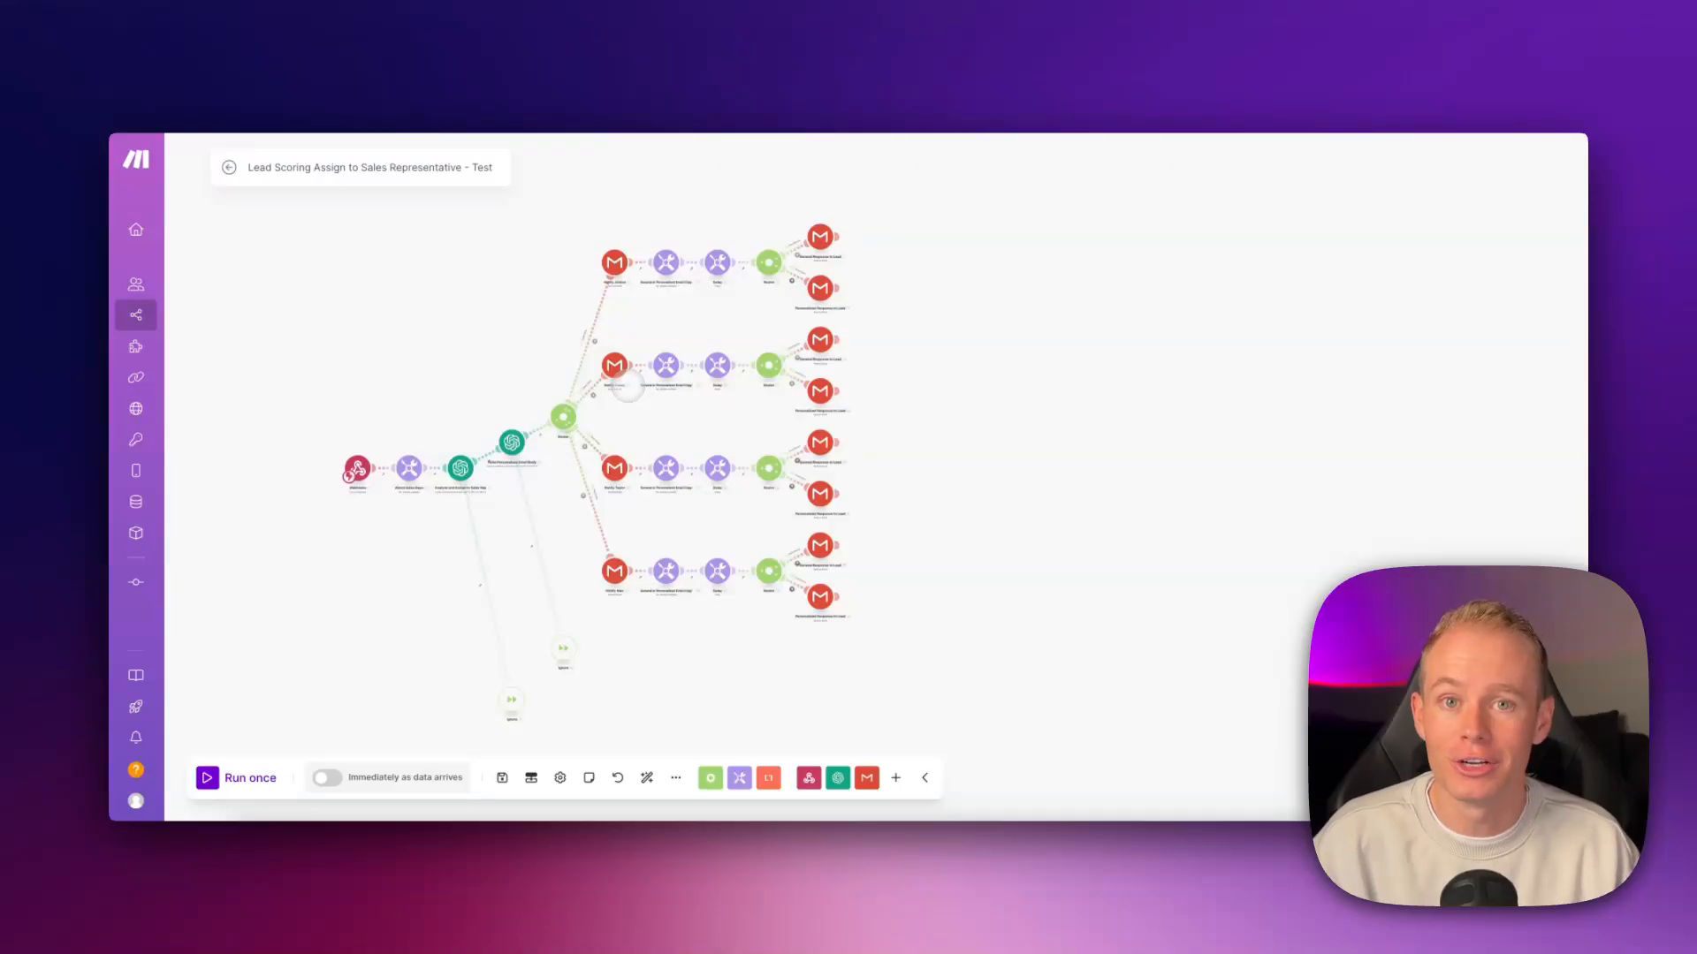
Step: Look over the whole scenario, from the webhook and AI completion modules to the four sales rep routes
drag(627, 386, 781, 396)
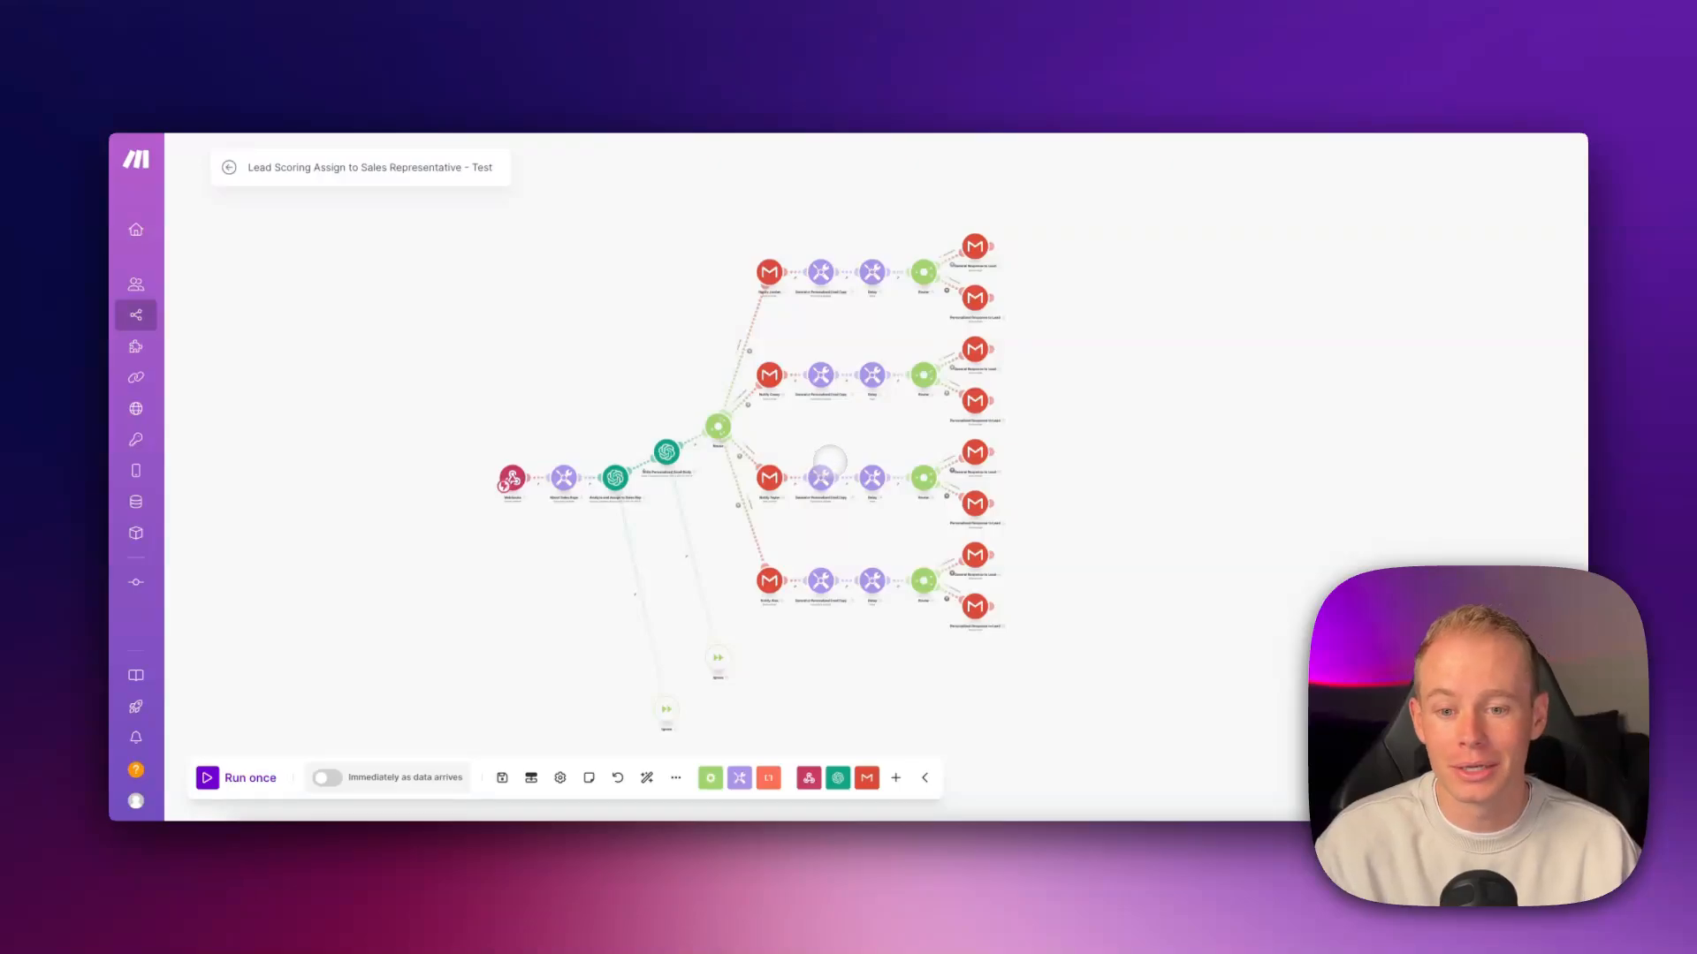
scroll(644, 501, up, 5)
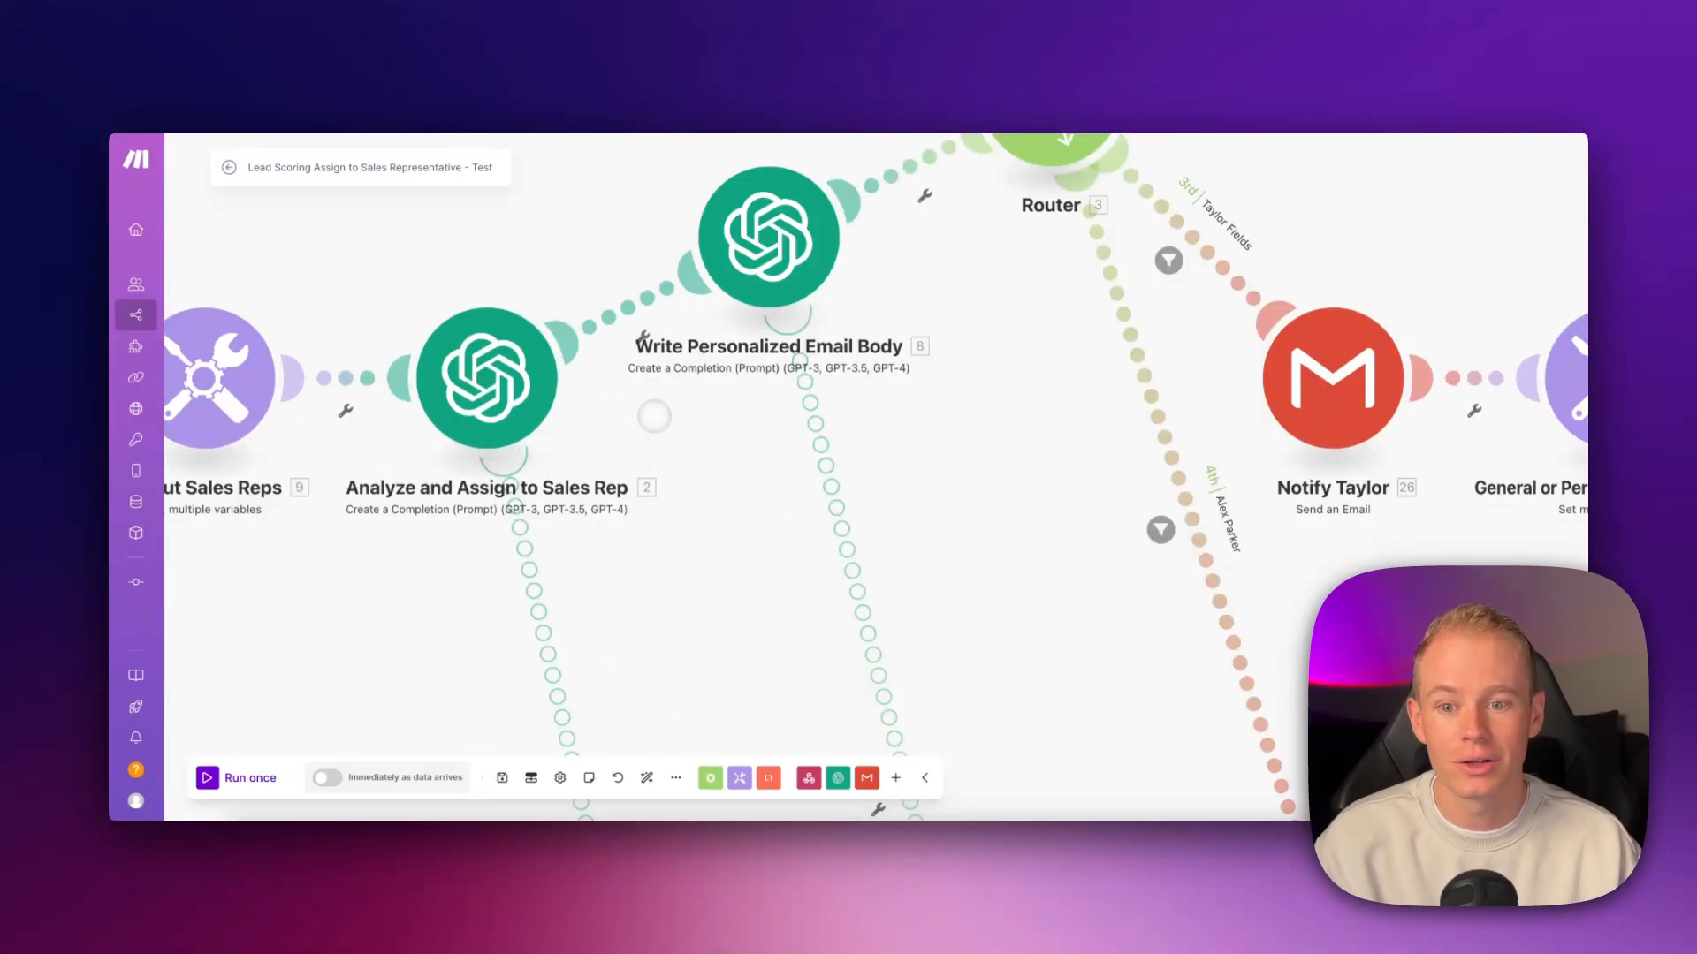
scroll(701, 505, down, 1)
scroll(760, 478, down, 8)
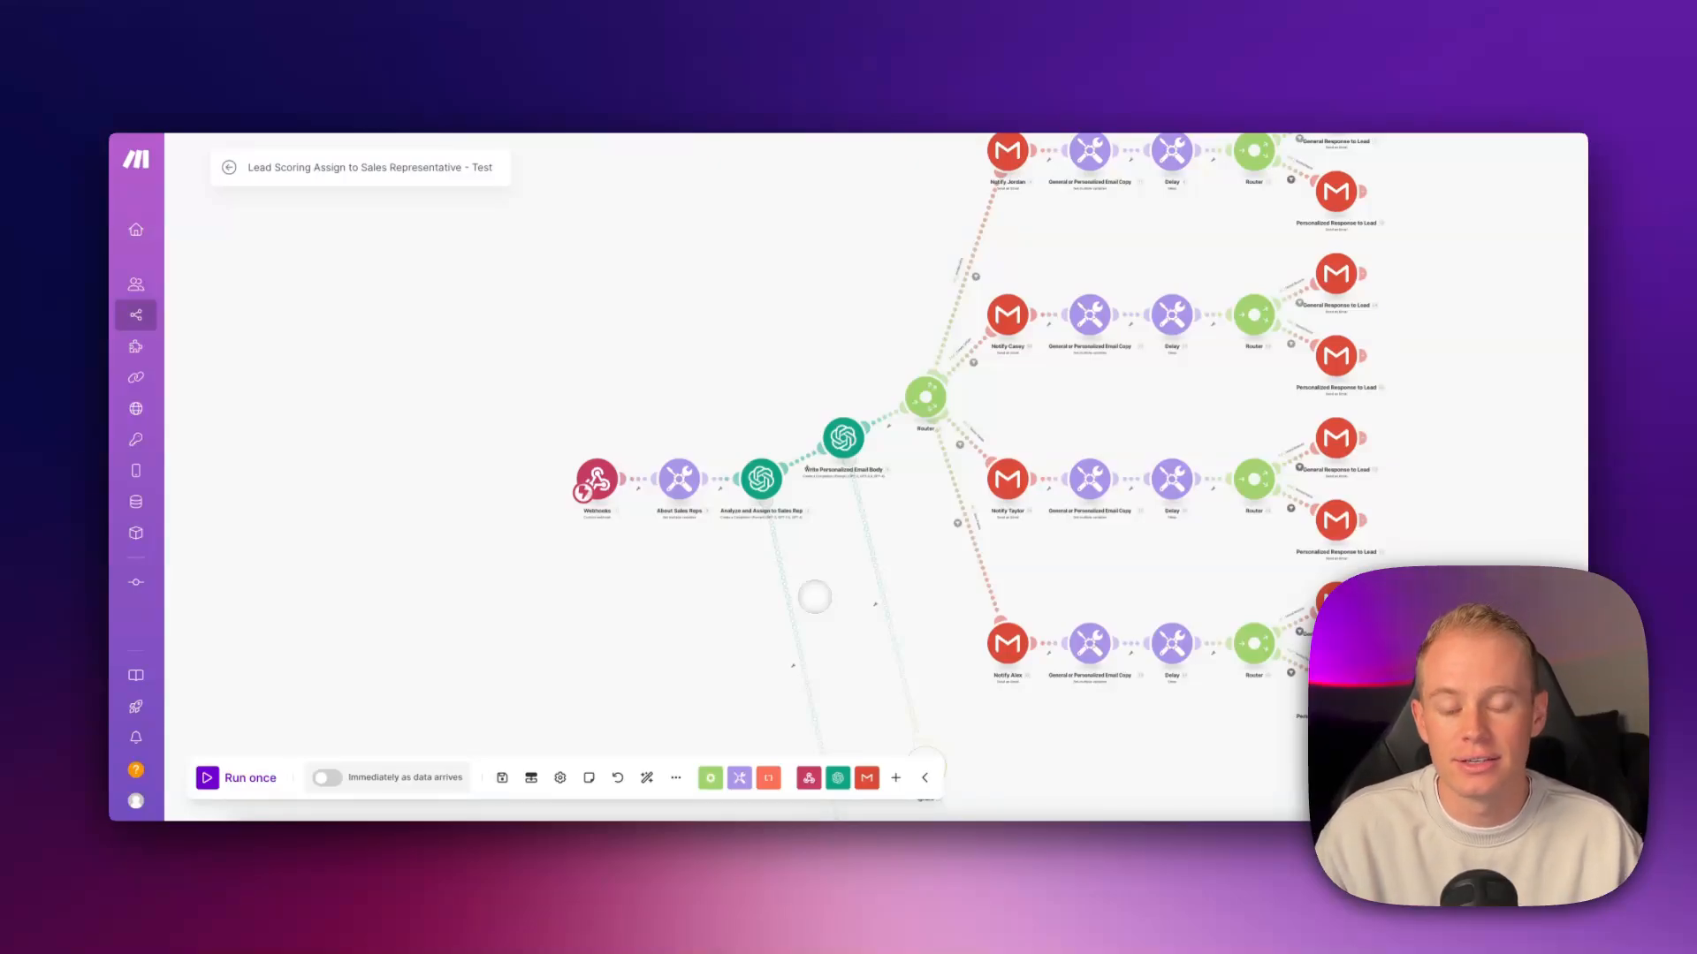
scroll(814, 597, down, 3)
scroll(844, 585, down, 2)
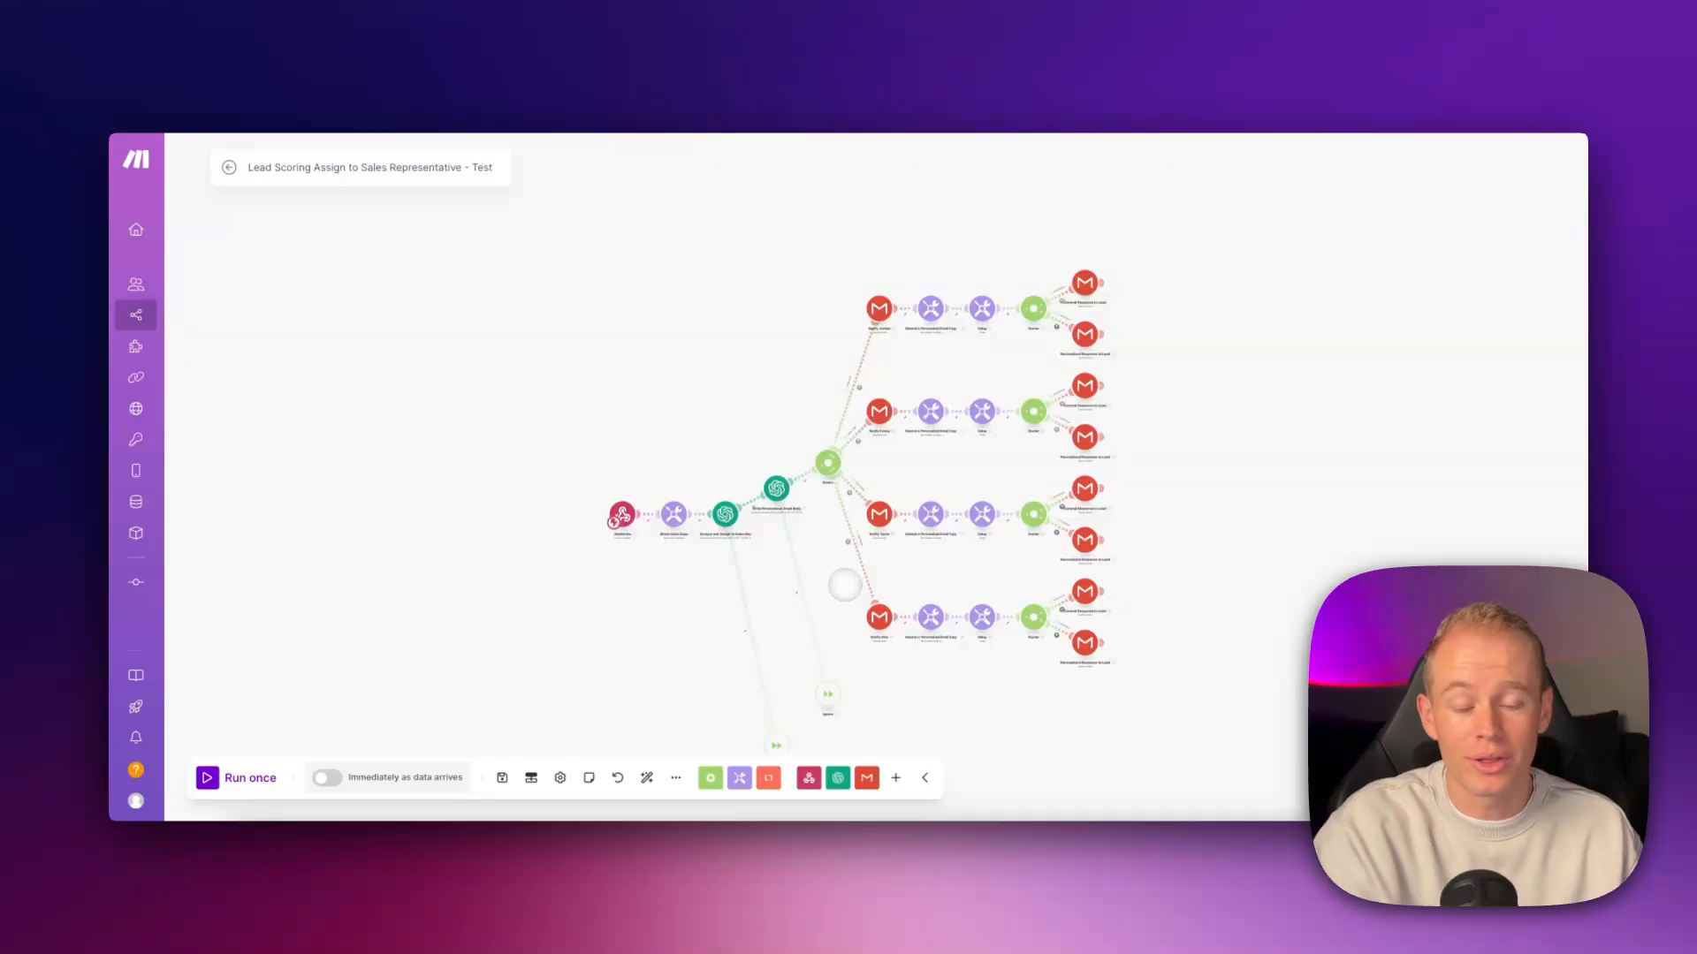
scroll(841, 583, up, 3)
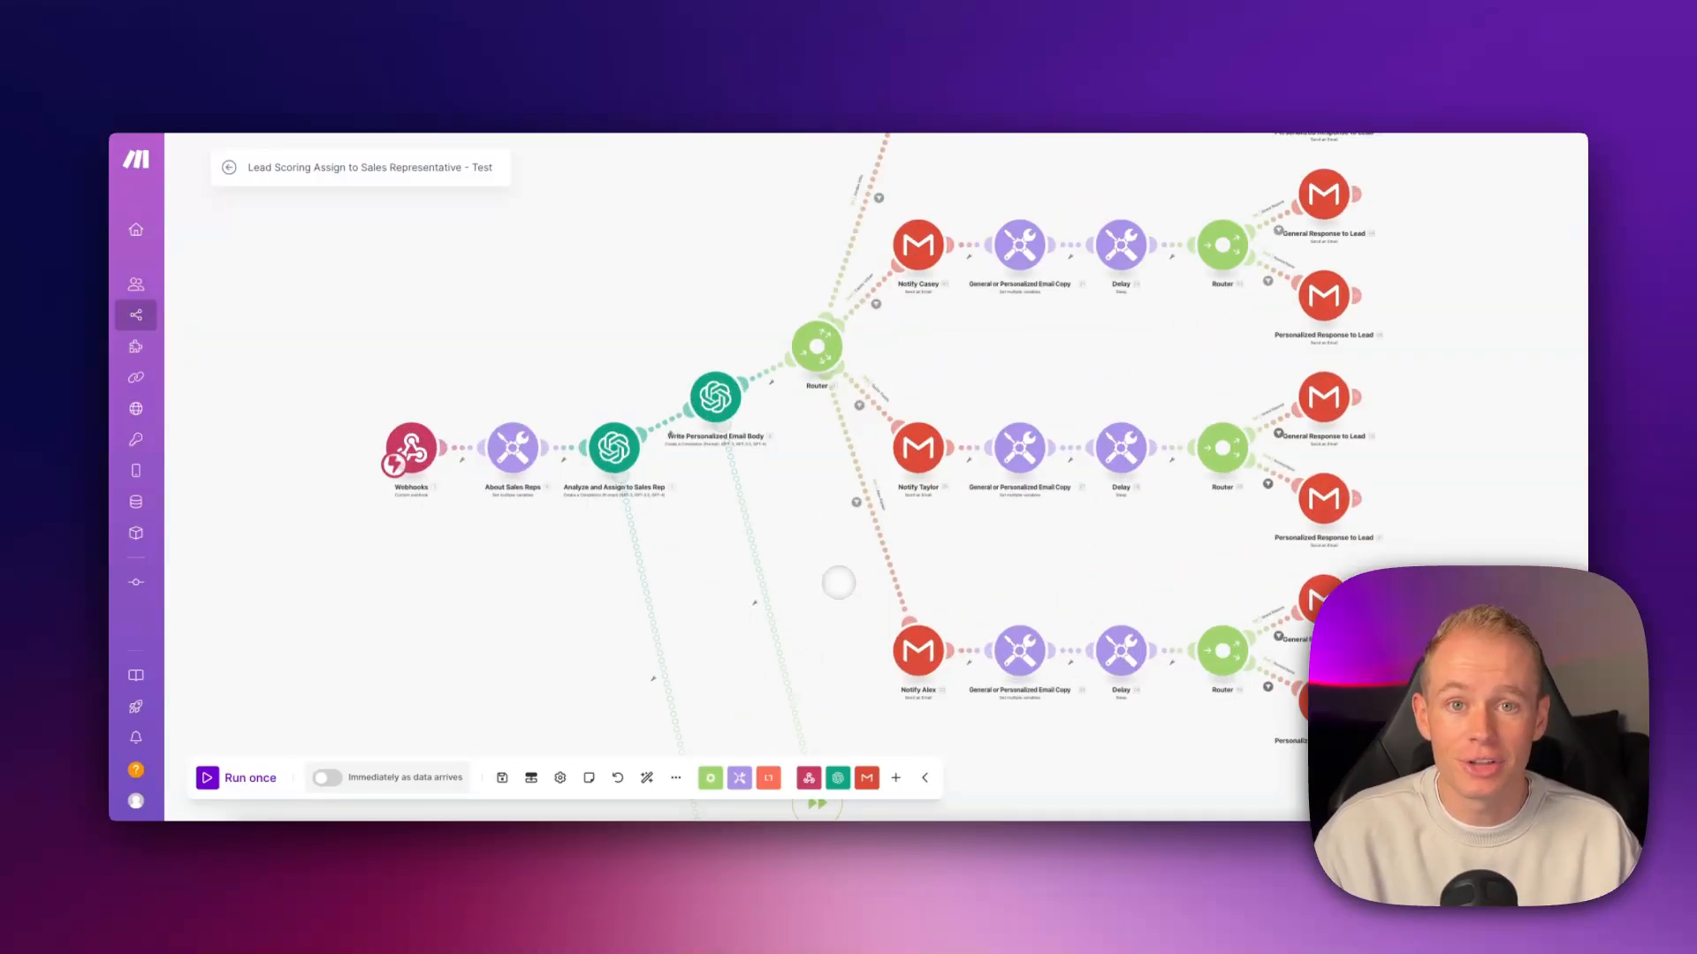
scroll(838, 583, down, 2)
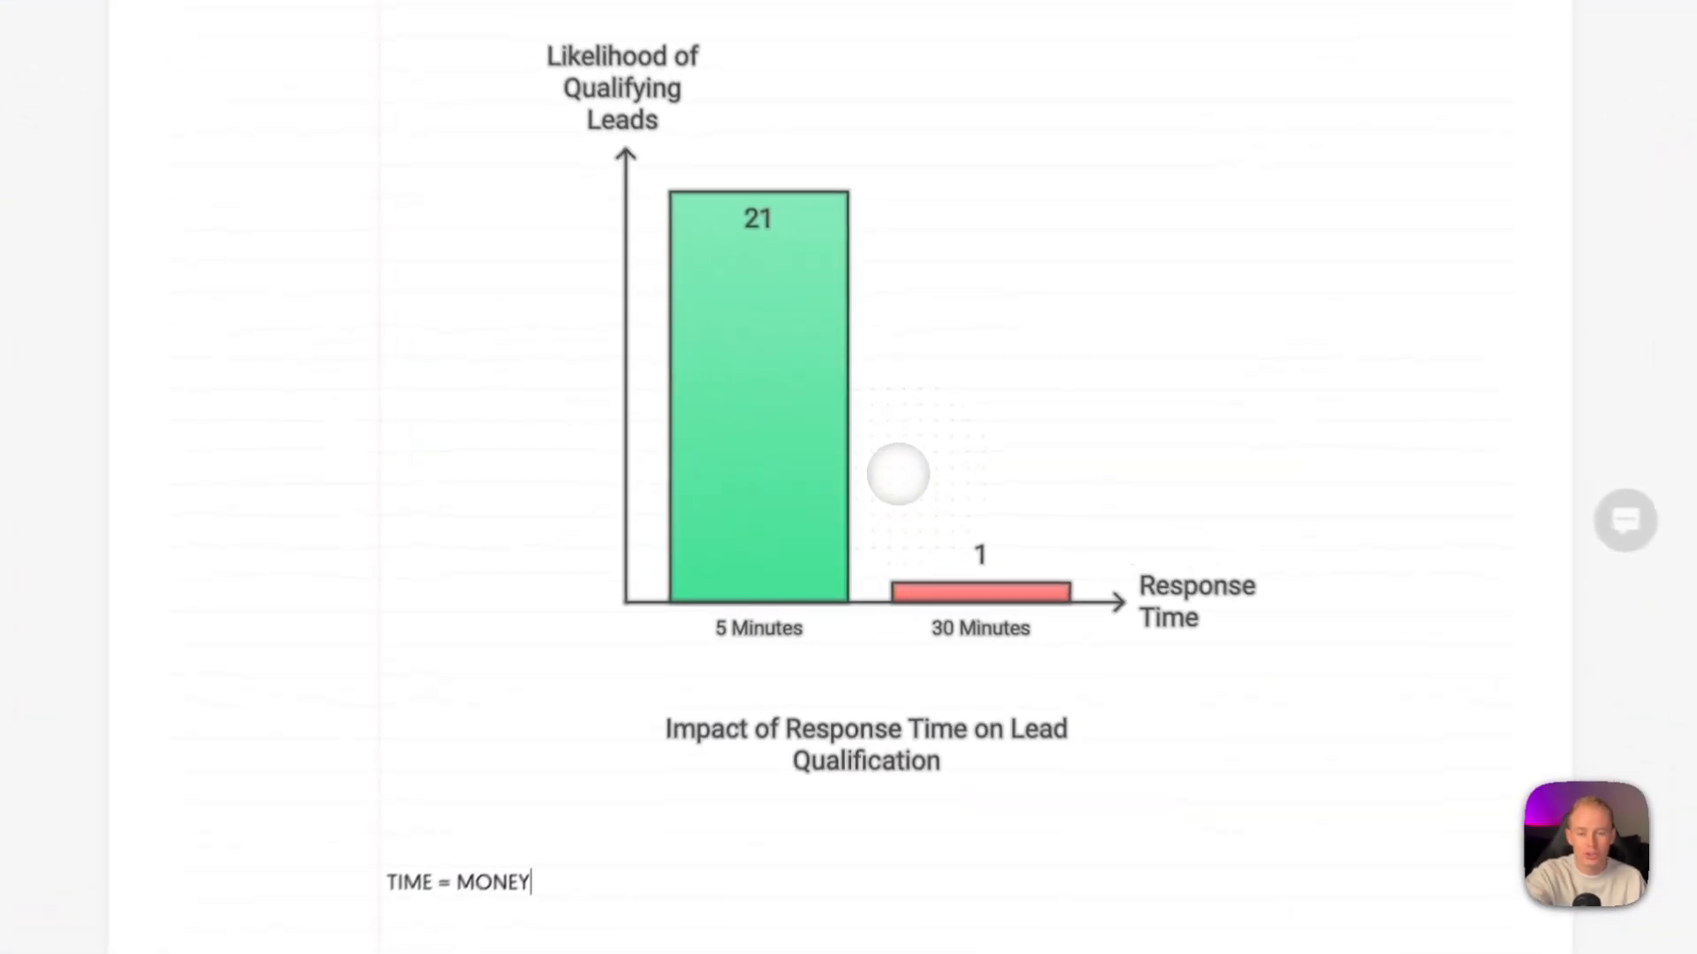